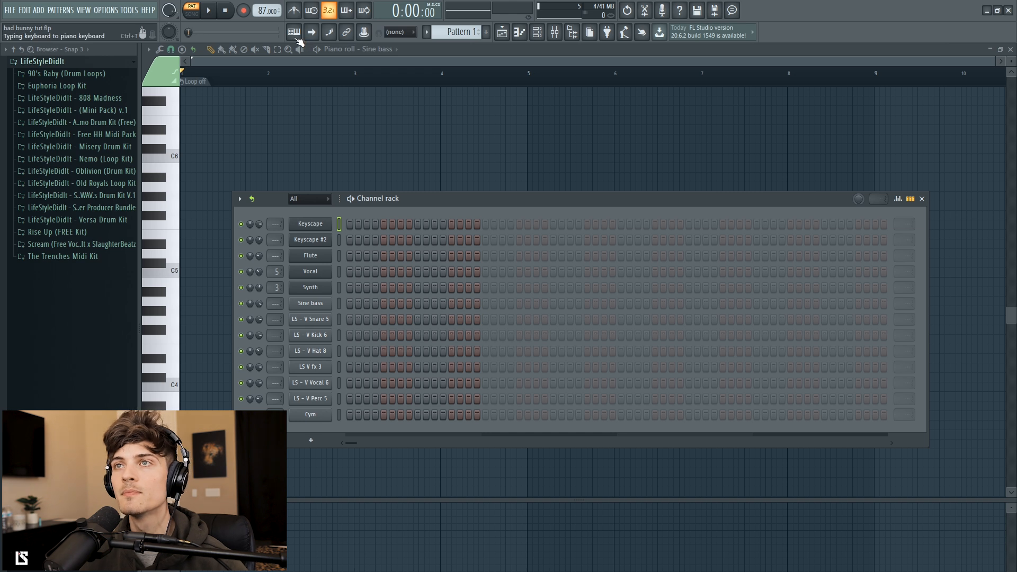
Turn on the metronome and run the empty pattern while trying out notes on the Keyscape channel
left_click(295, 11)
key("space")
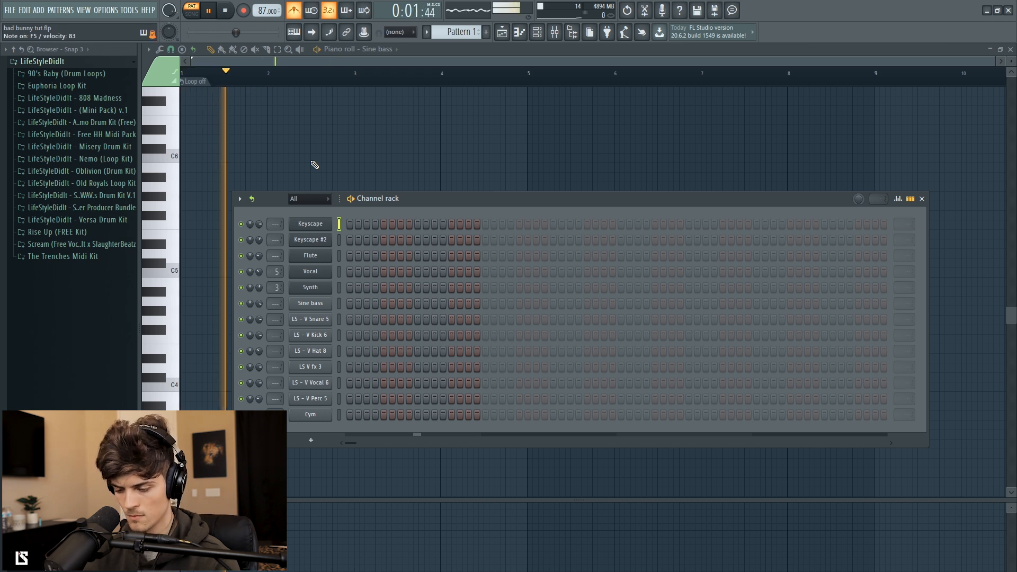
key("space")
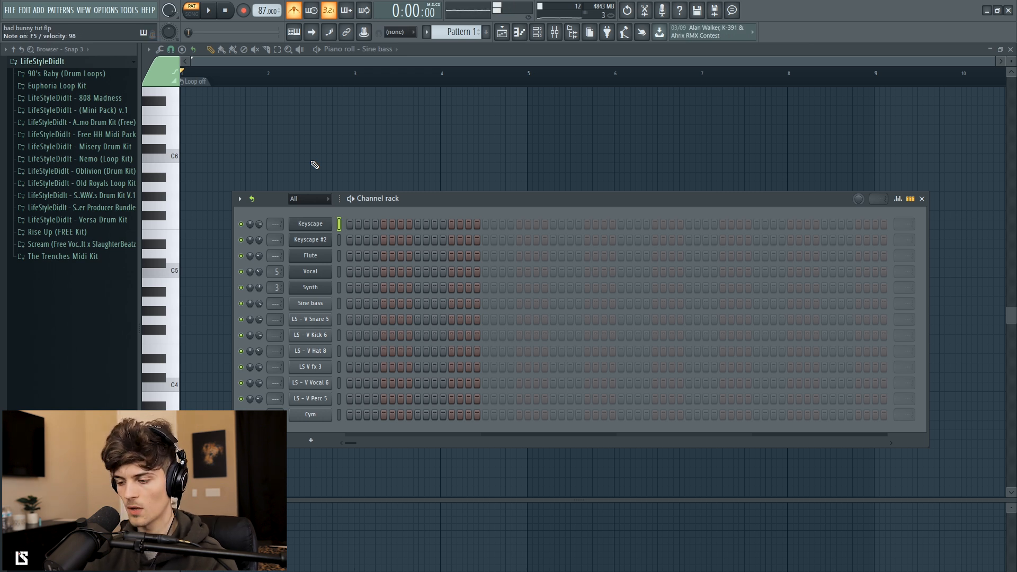
key("space")
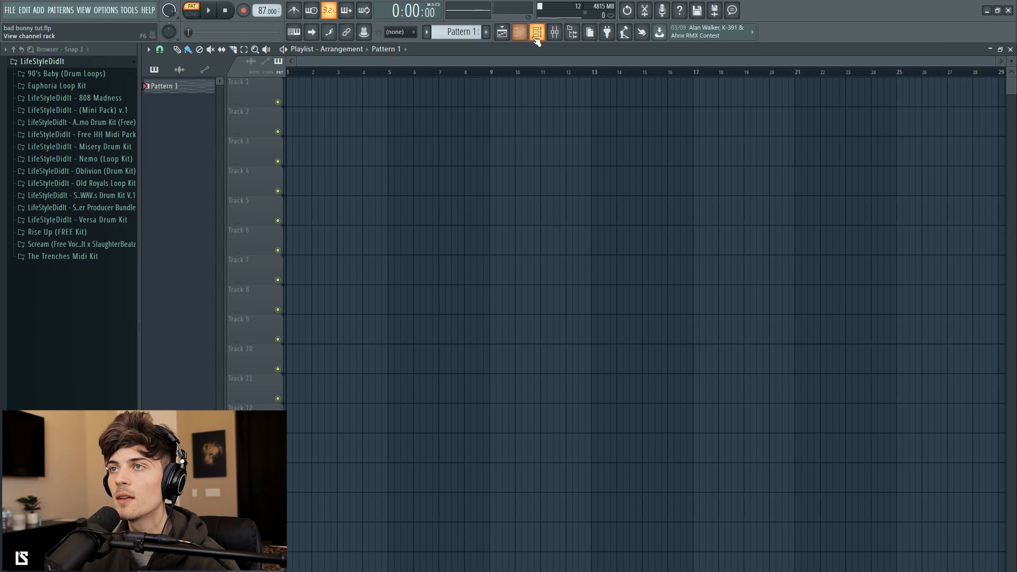
Place a kick on every fourth step of the LS - V Kick 6 channel across four bars and play it with the metronome
left_click(537, 33)
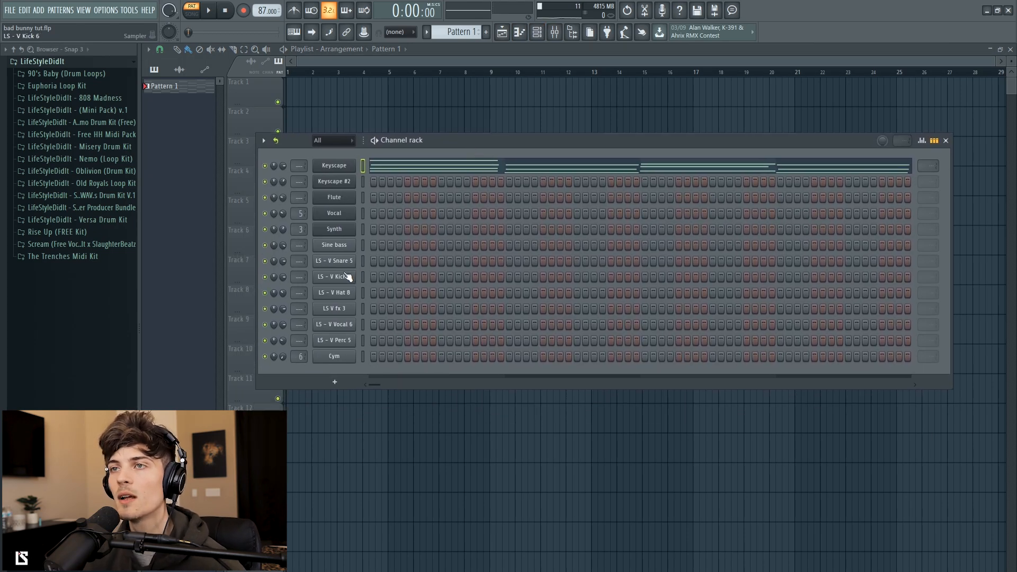
left_click(360, 278)
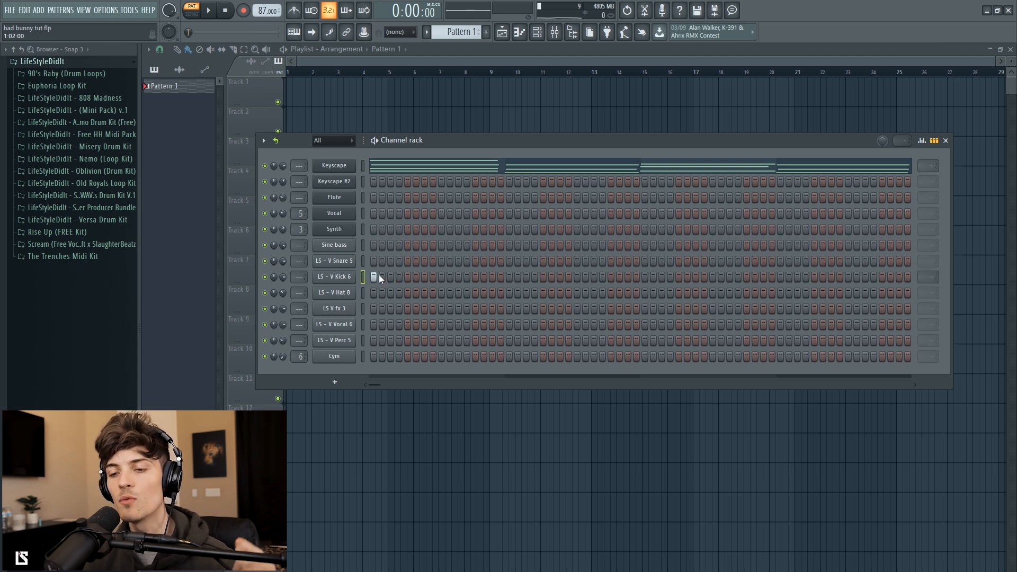
left_click(408, 277)
key("space")
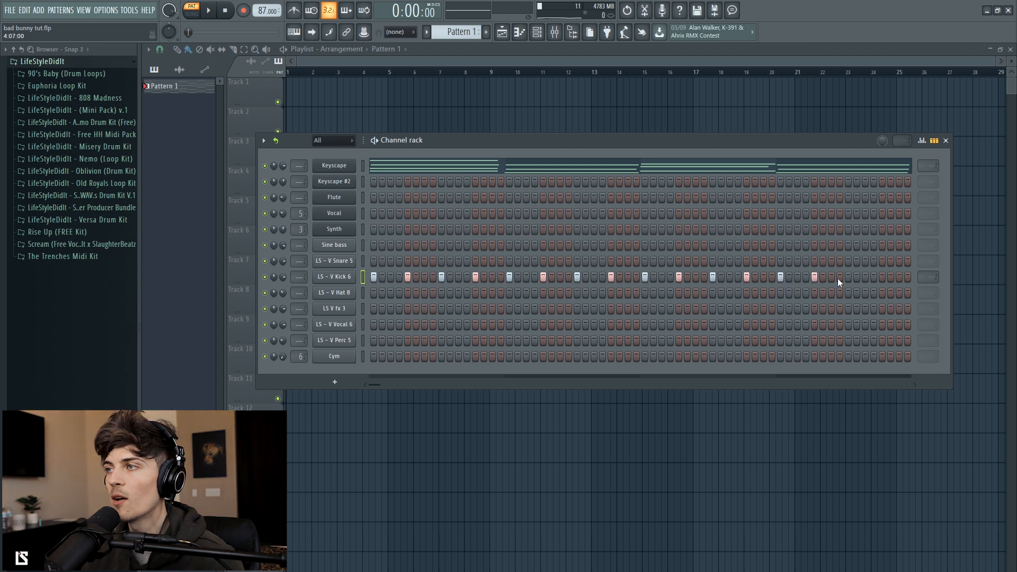
left_click(294, 12)
key("space")
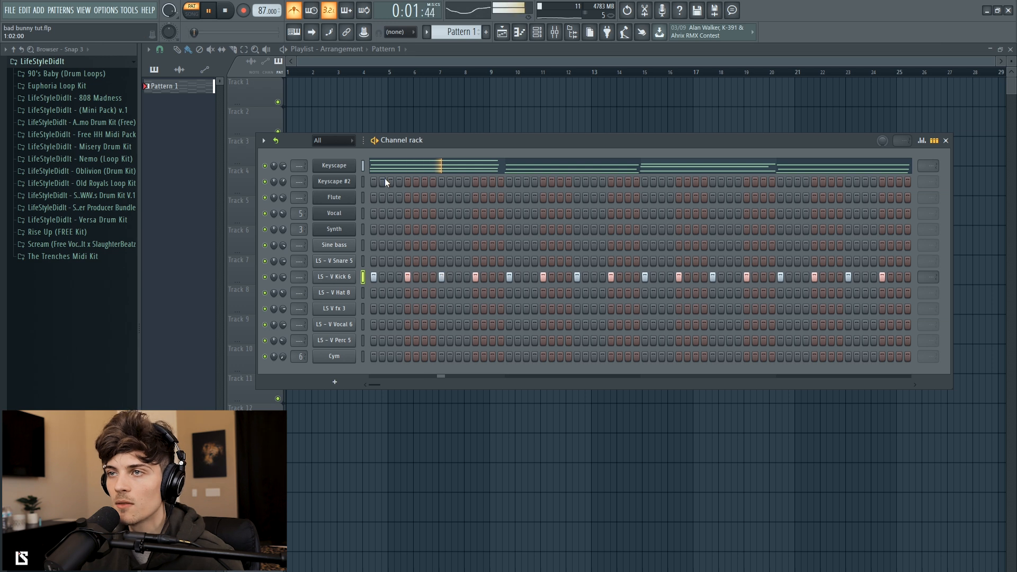
key("space")
Place the first LS - V Snare 5 hit on step 4 of bar 1 and play it against the kicks
key("Up")
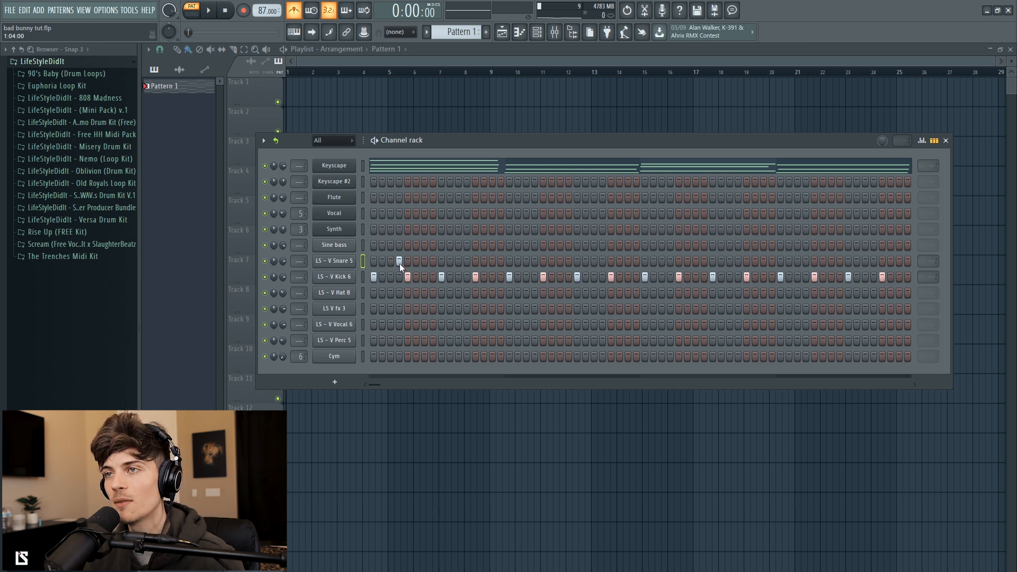
key("space")
key("space")
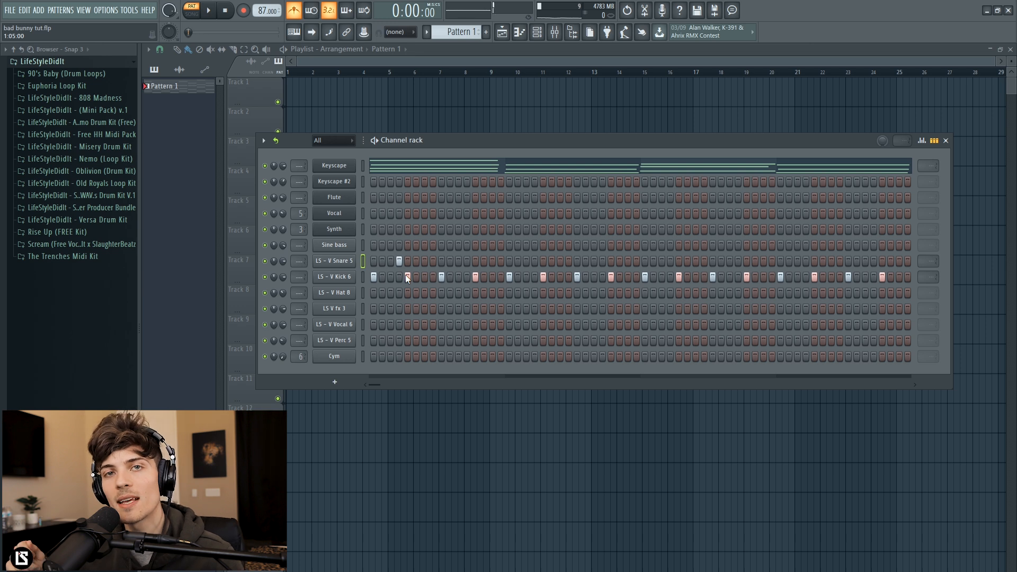
key("space")
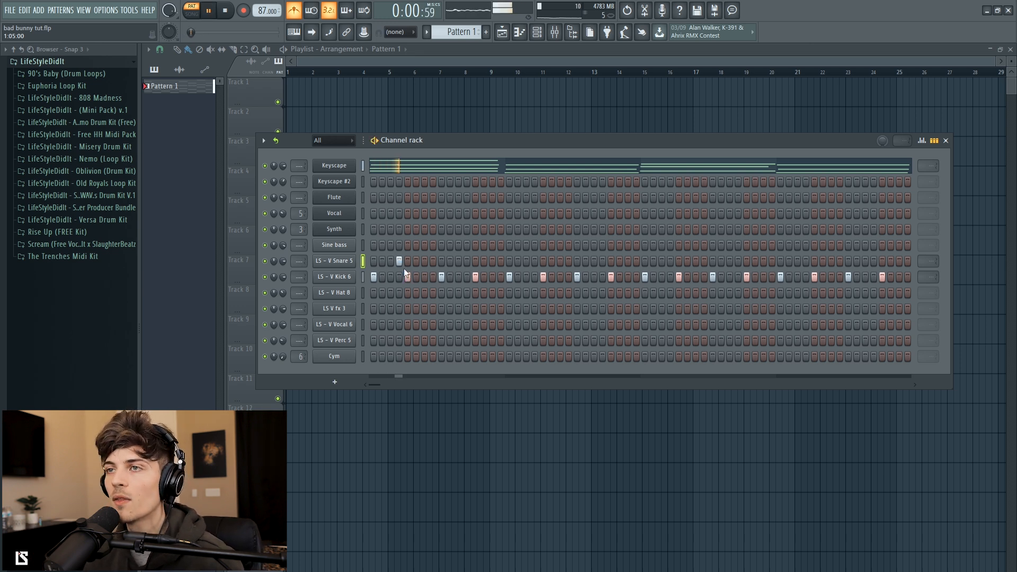
key("space")
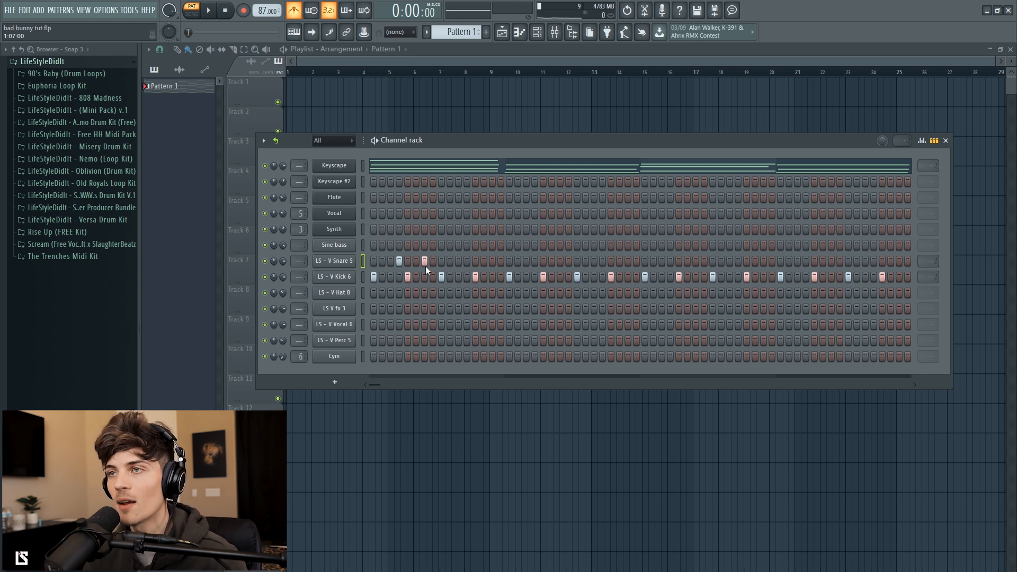
Fill out the LS - V Snare 5 channel with hits on steps 4, 7, 12 and 15 of every bar and play it without the metronome
key("space")
left_click(467, 260)
left_click(492, 261)
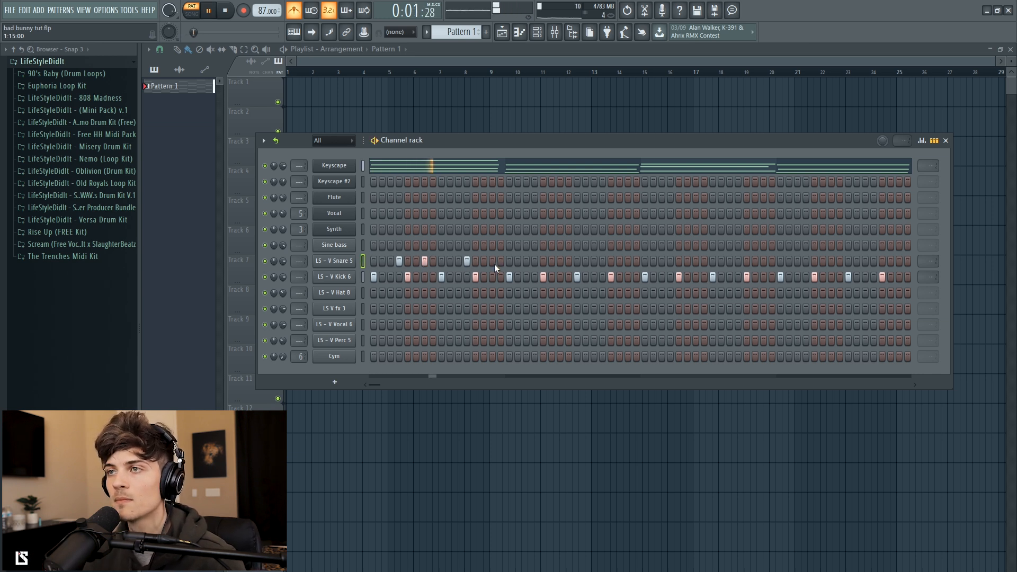
left_click(535, 261)
left_click(560, 261)
key("space")
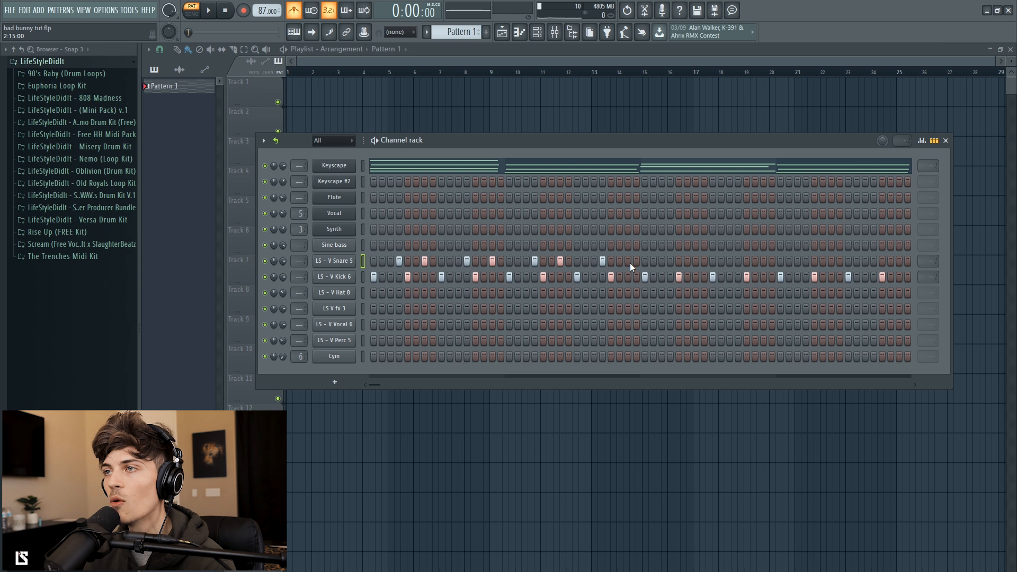
left_click(629, 261)
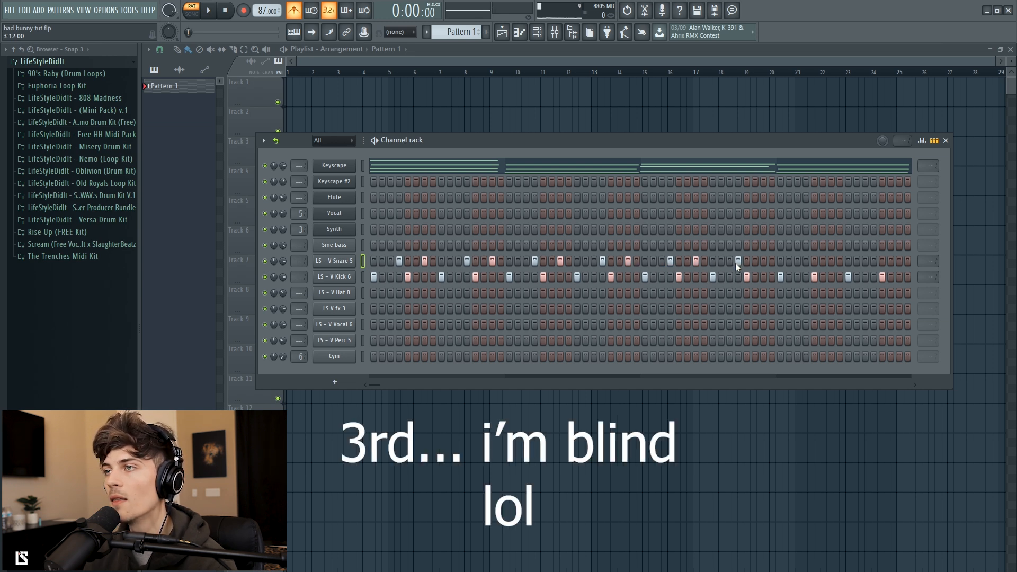
left_click(806, 262)
left_click(832, 261)
left_click(874, 261)
left_click(899, 261)
key("space")
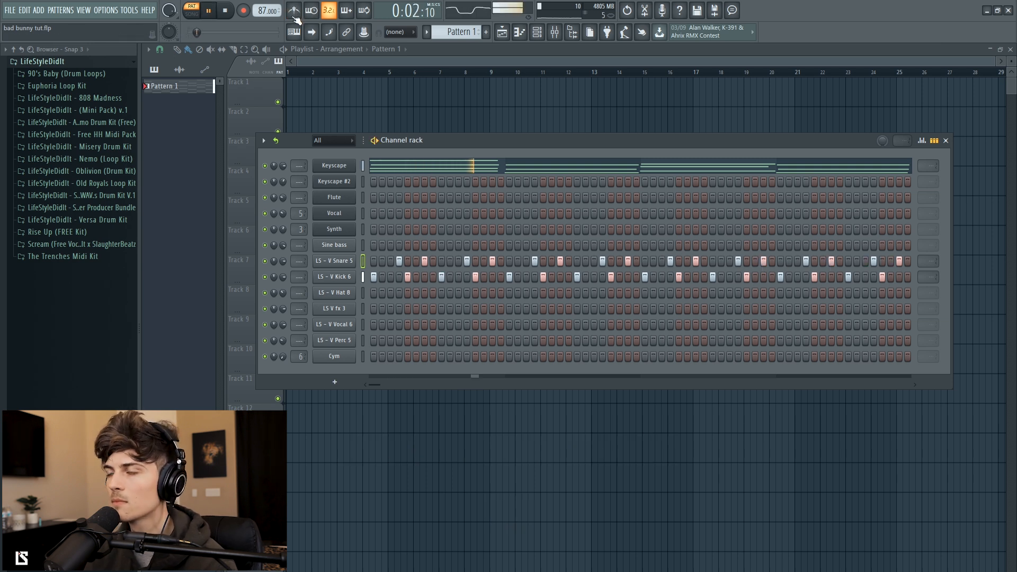
key("space")
Place LS - V Hat 8 hits on steps 3 and 11 of each of the four bars while the pattern plays
left_click(390, 295)
key("space")
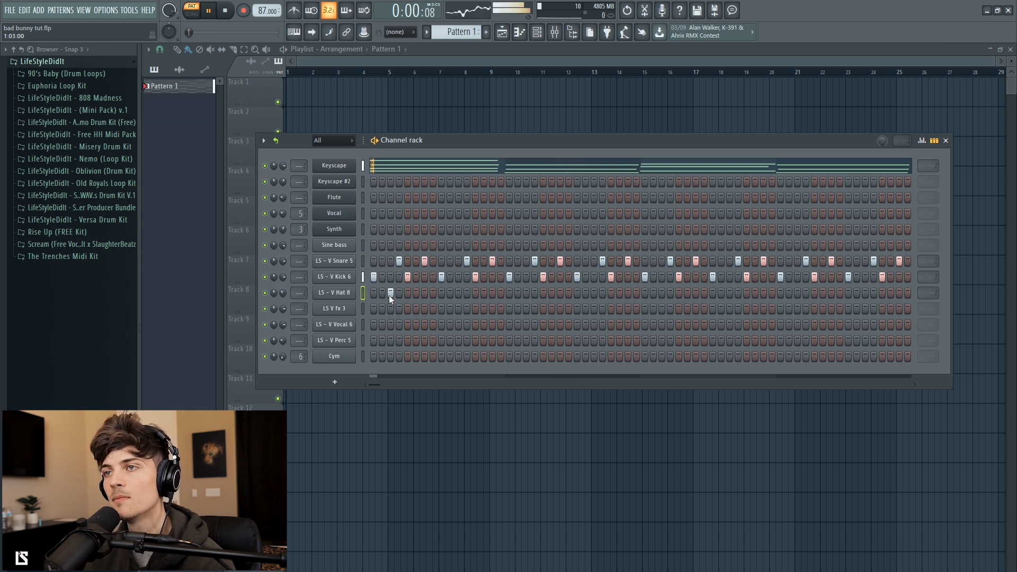
left_click(458, 295)
left_click(527, 295)
left_click(593, 294)
left_click(662, 294)
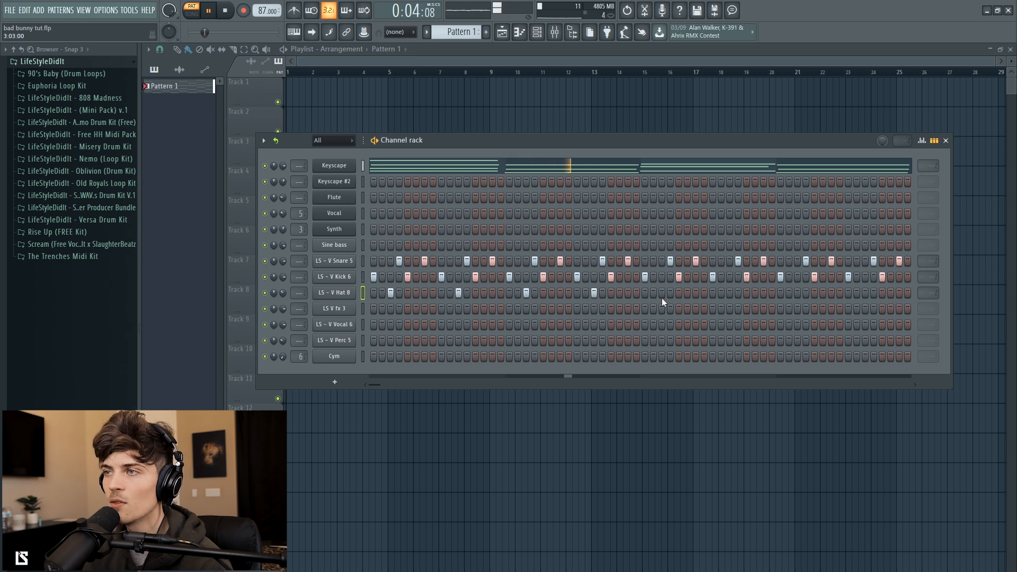
left_click(730, 295)
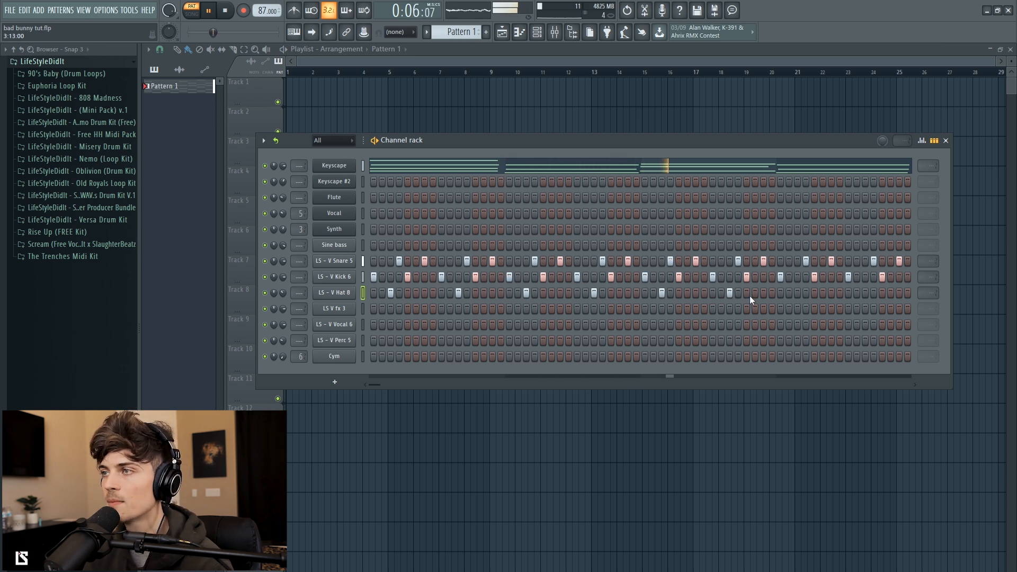
left_click(797, 295)
left_click(865, 295)
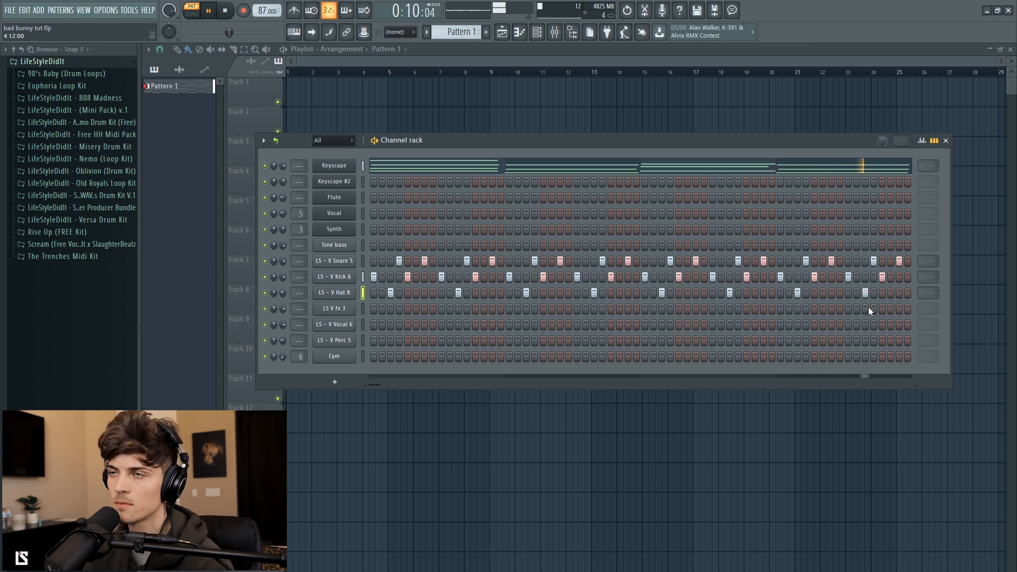
key("space")
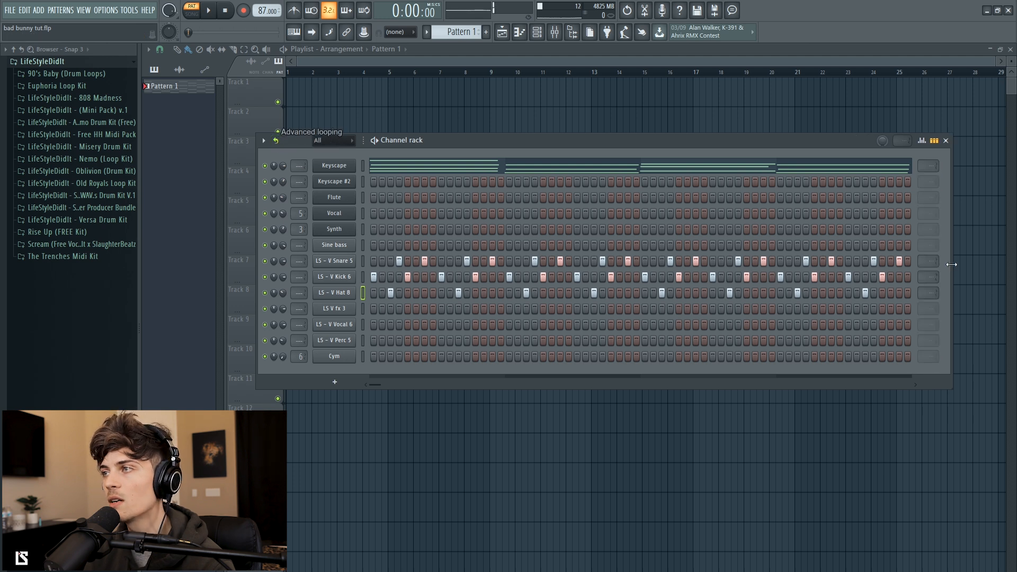
Set the snare, kick and hat channels to loop by Bar and adjust the main swing while playing the pattern
left_click_drag(928, 264, 928, 265)
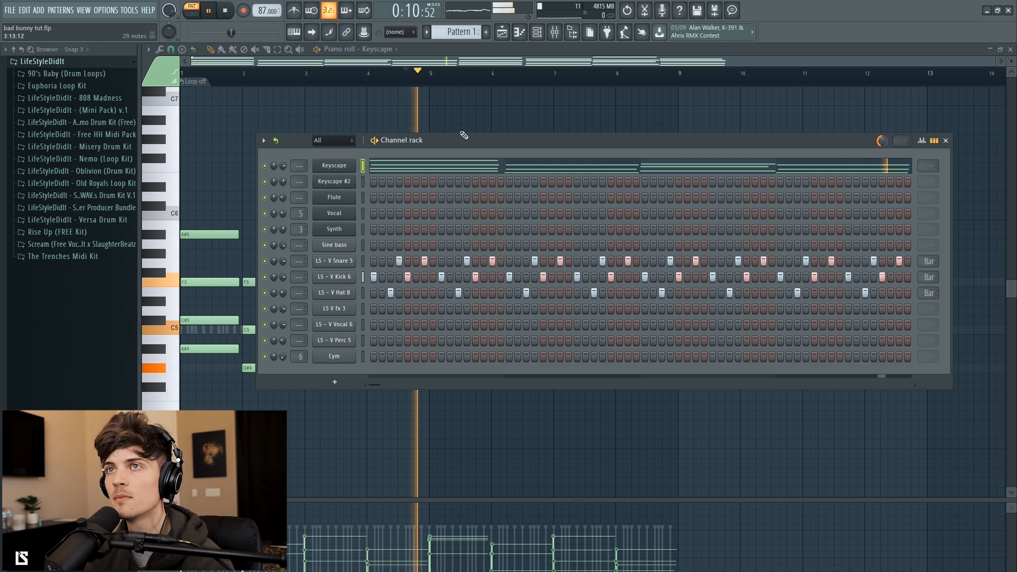
left_click(230, 12)
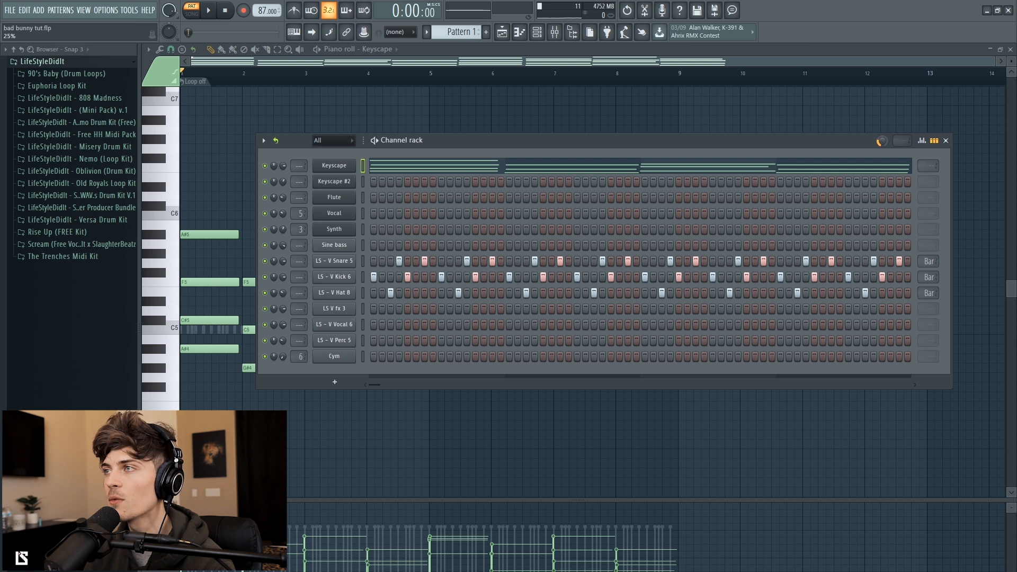
key("space")
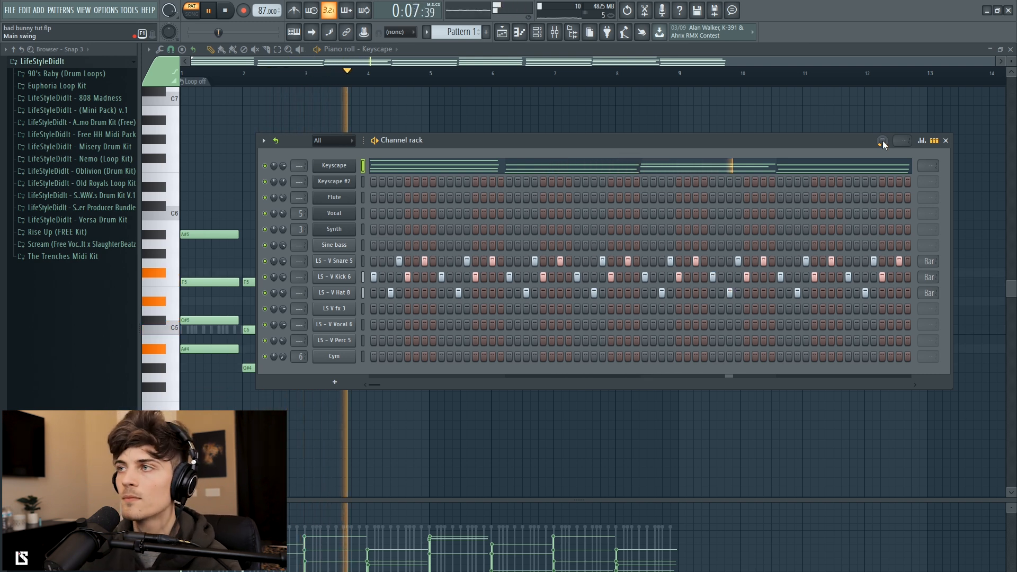
key("space")
Lengthen the LS - V Hat 8 notes to a full step in the piano roll and lower the velocity of every second hit
right_click(352, 293)
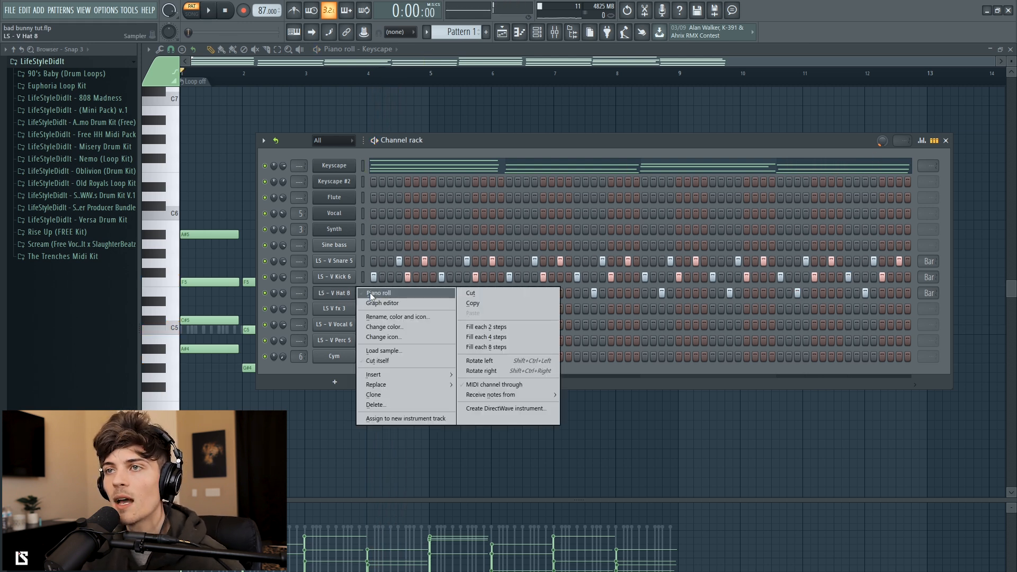
left_click(371, 295)
scroll(316, 65, "up", 5)
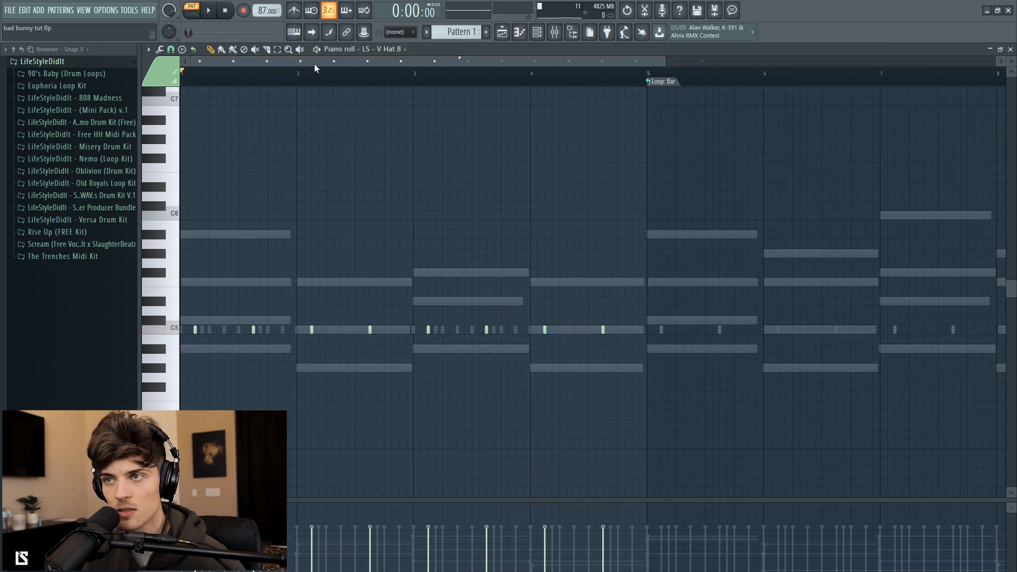
key("ctrl+a")
key("ctrl+q")
scroll(352, 74, "up", 2)
key("ctrl+d")
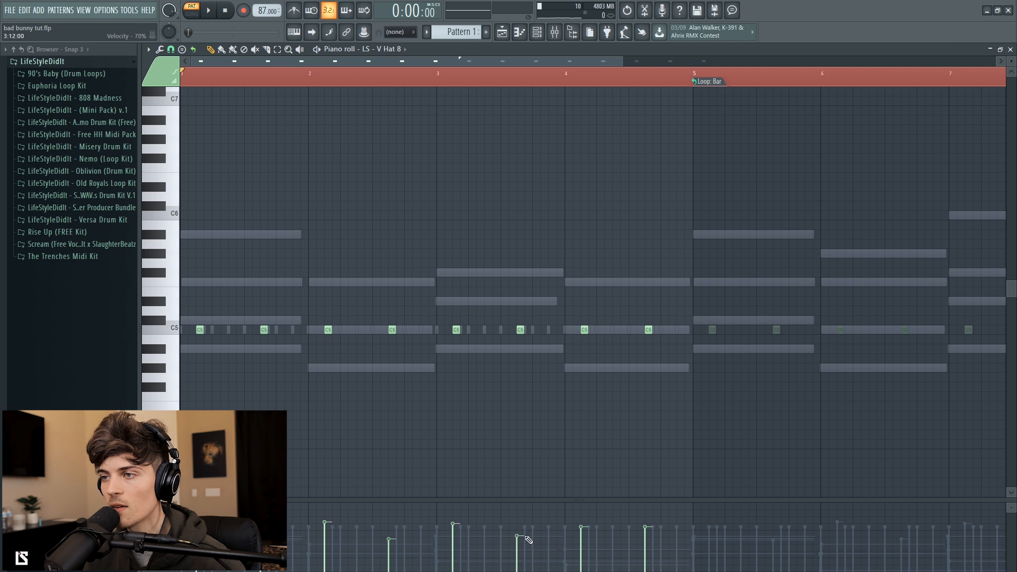
key("space")
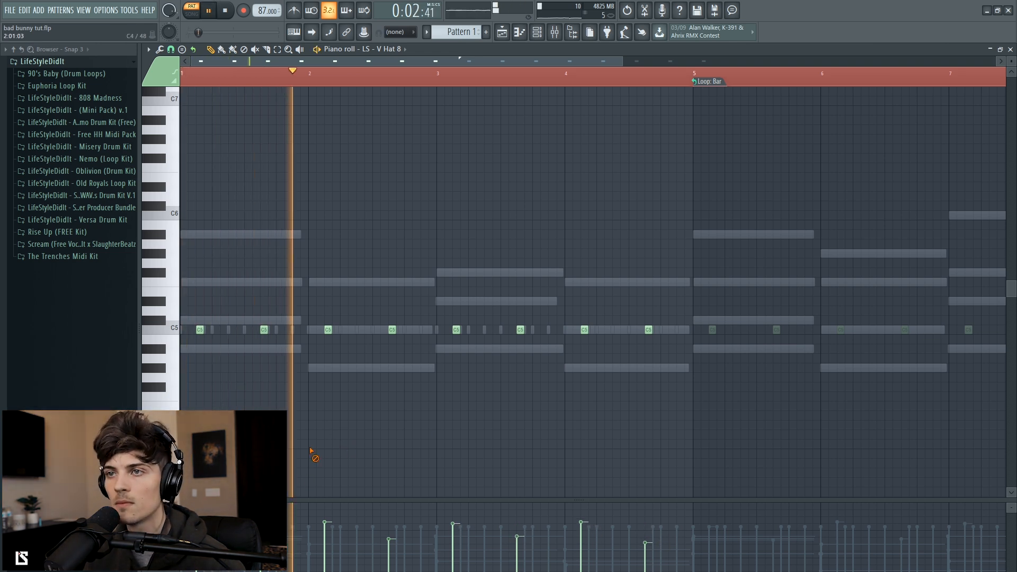
key("space")
Place an LS - V Perc 5 hit on step 11 of each of the four bars in the channel rack during playback
key("F6")
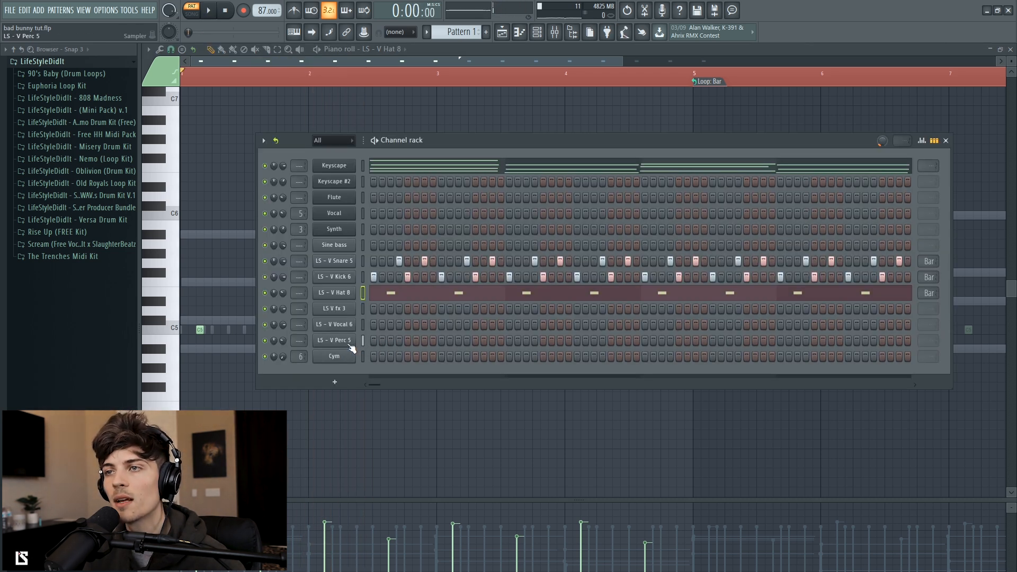
key("space")
left_click(459, 341)
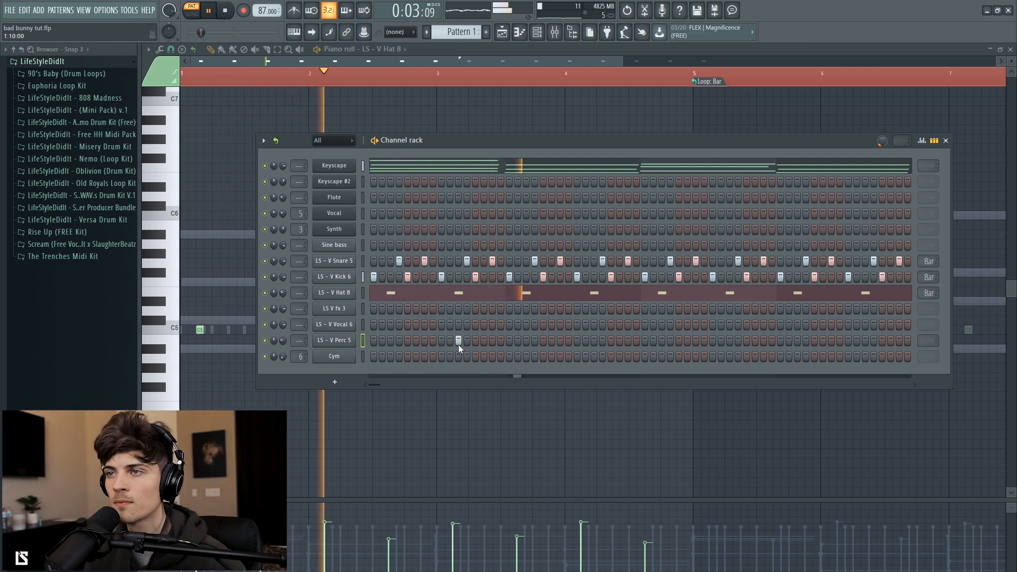
left_click(594, 341)
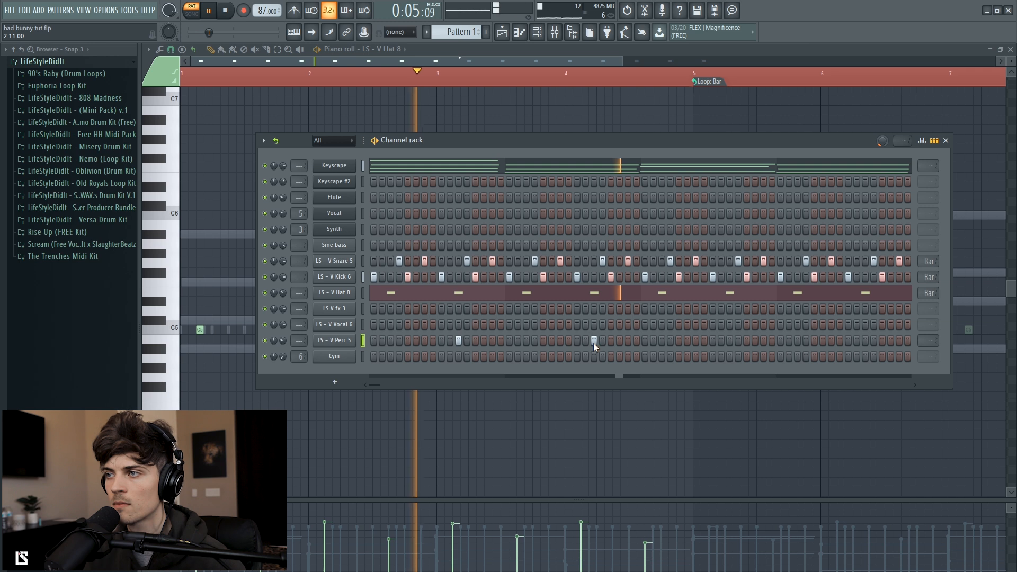
left_click(730, 341)
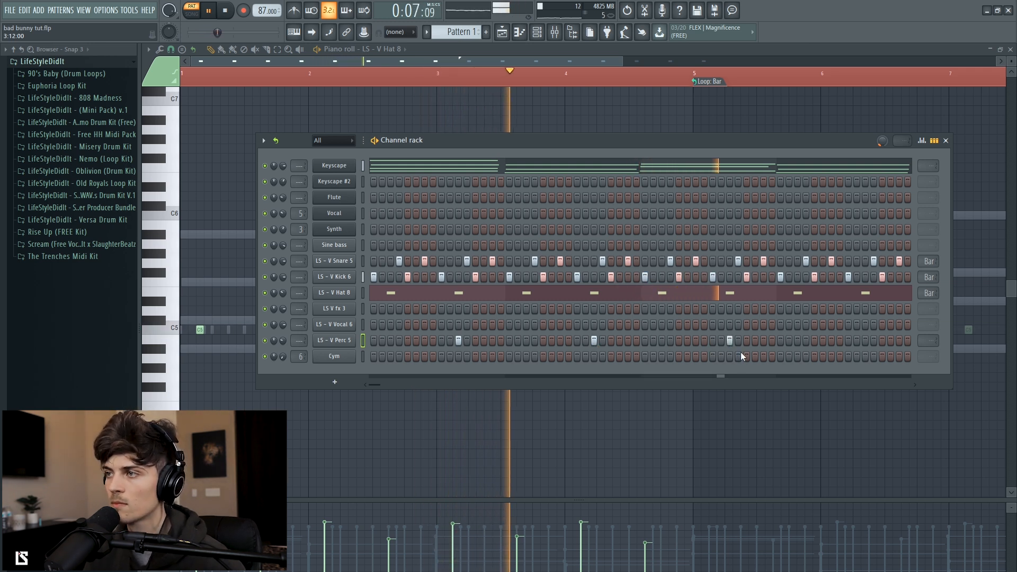
left_click(866, 342)
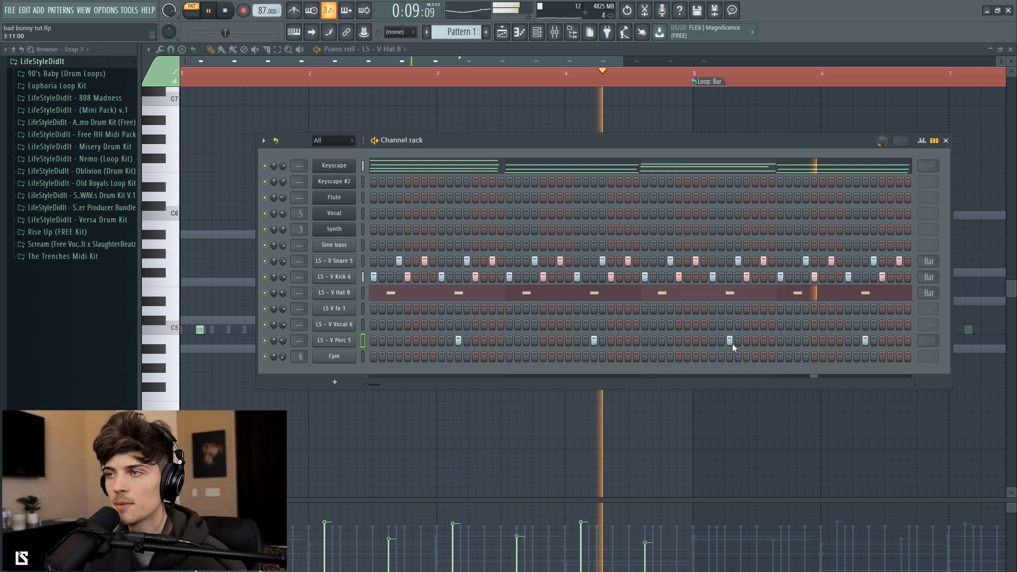
key("space")
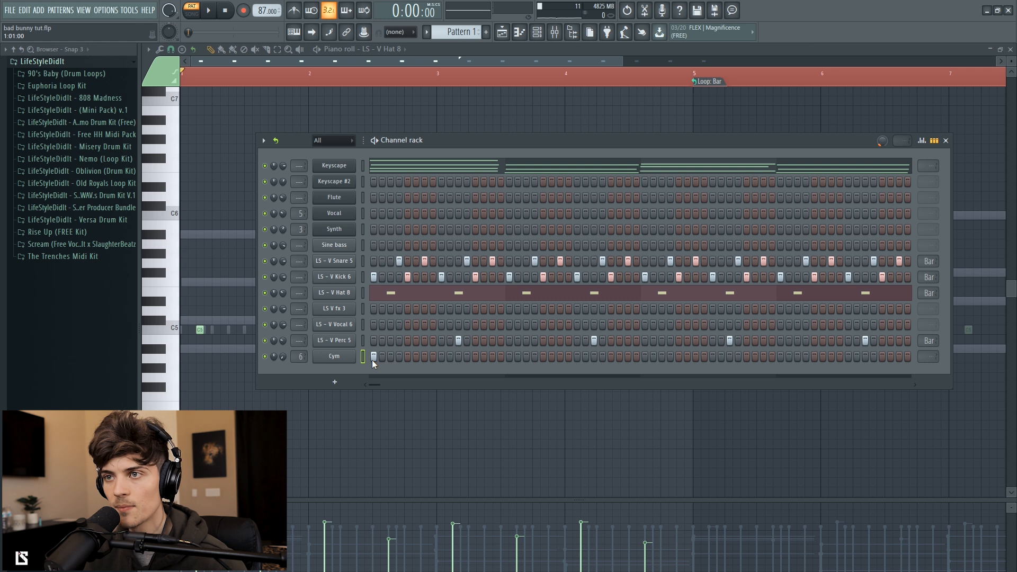
Place a Cym hit on the first step of bar 1 and play the full drum pattern
key("space")
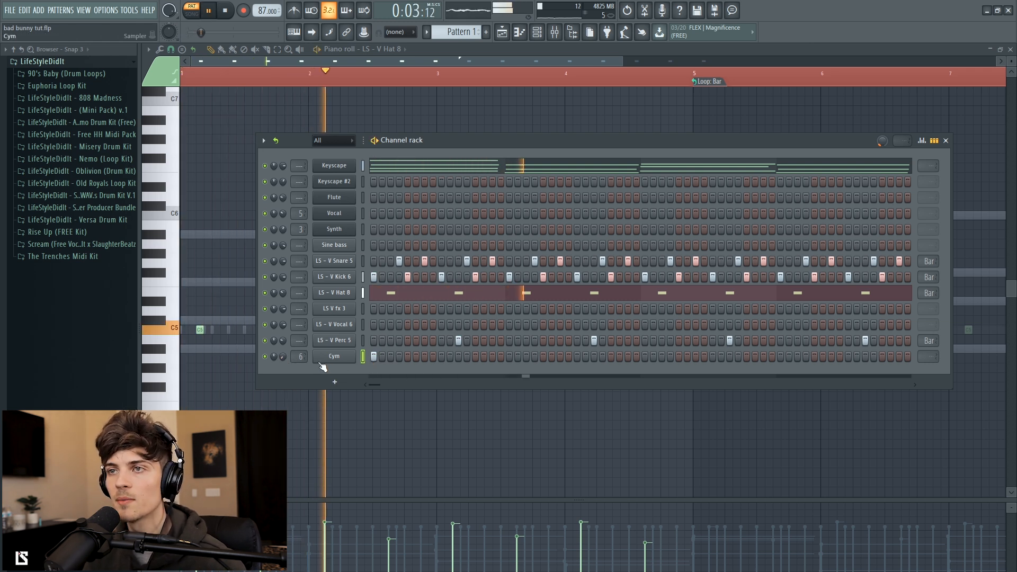
key("space")
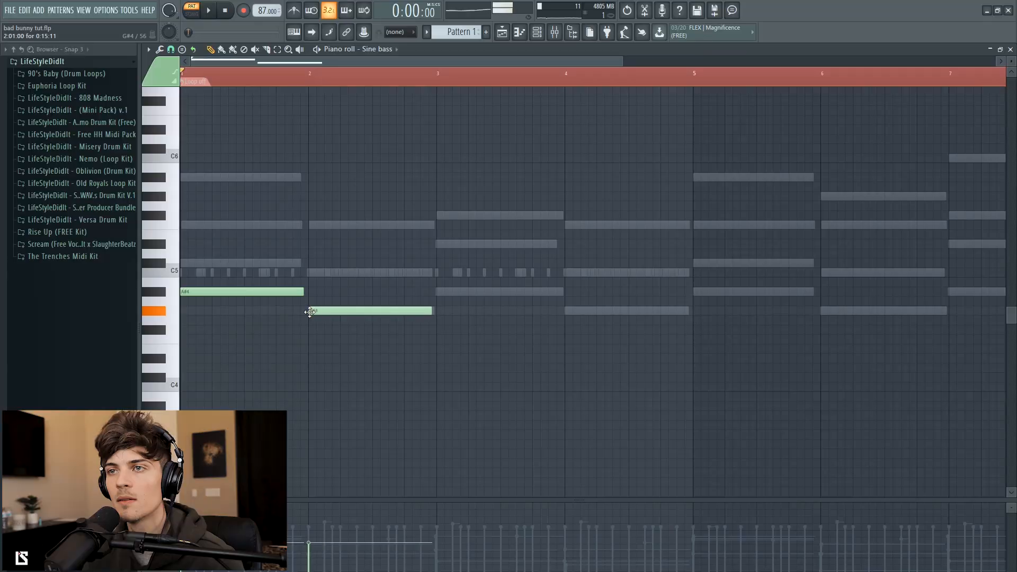
Place one Sine bass note per bar over eight bars, A#4 in the odd bars and G#4 in the even bars
left_click_drag(435, 294, 435, 292)
left_click(568, 310)
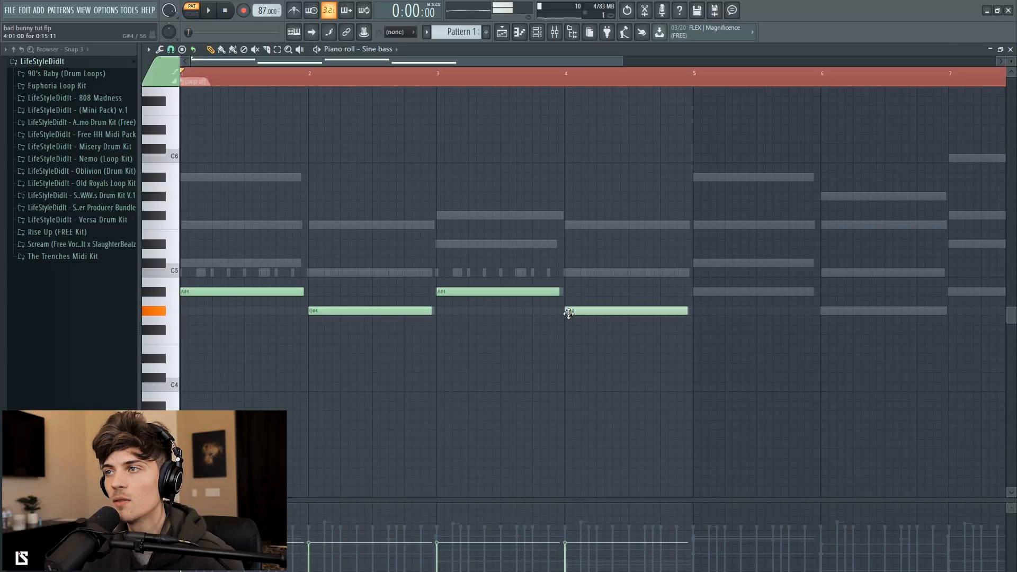
left_click(706, 292)
scroll(589, 90, "down", 2, "ctrl")
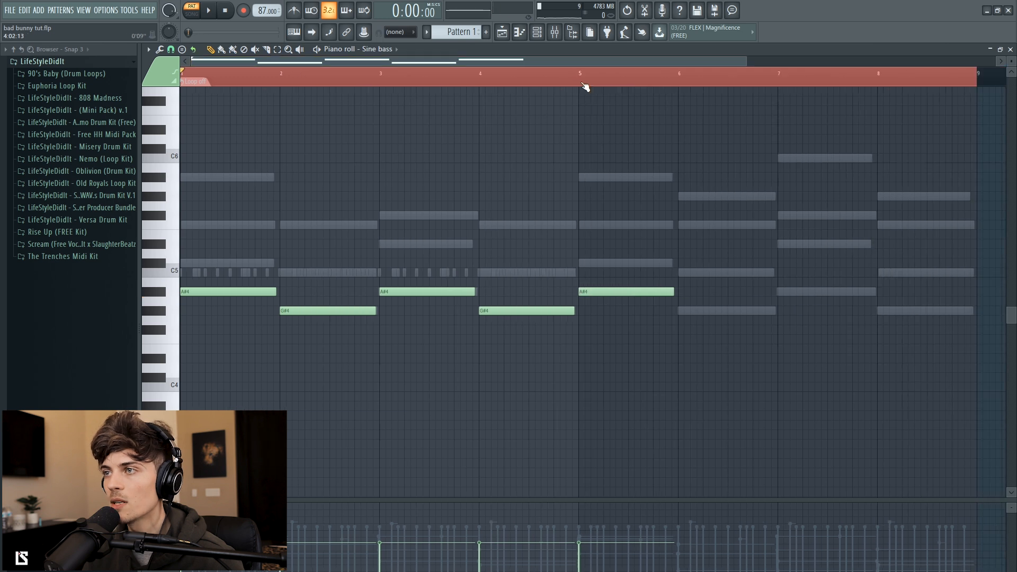
left_click(683, 312)
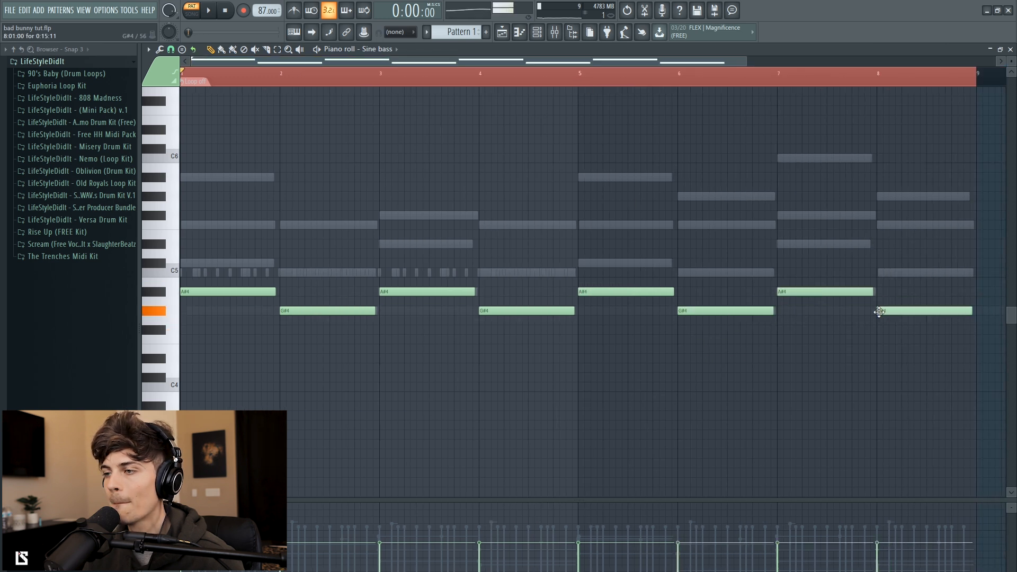
Raise all Sine bass notes one octave, extend them to fill each bar, and play the pattern
key("ctrl+a")
key("ctrl+Up")
key("space")
scroll(407, 352, "up", 4)
key("shift+d")
key("space")
left_click_drag(287, 315, 377, 335)
left_click(385, 374)
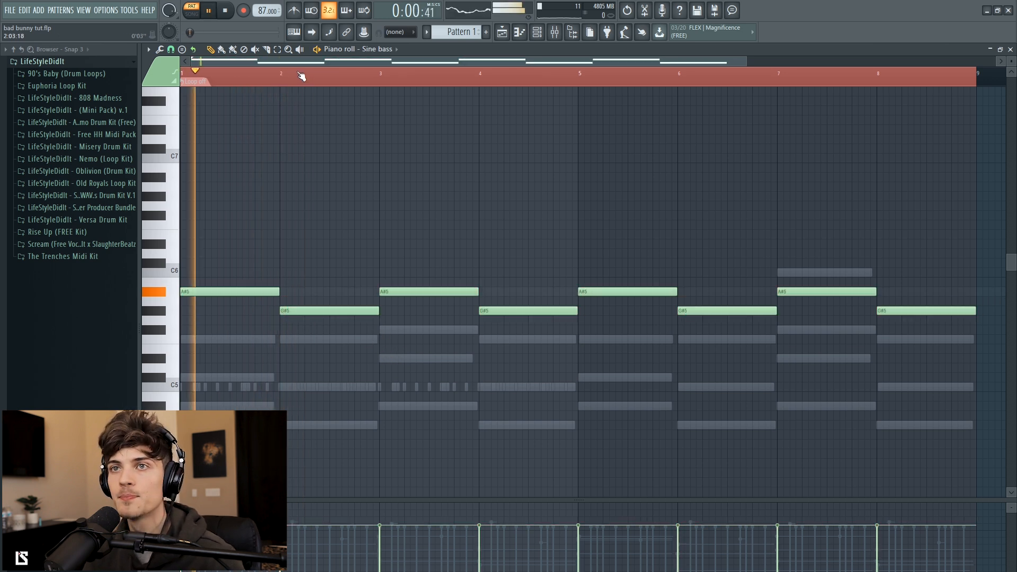
key("space")
Move the bar 3 bass note to F#5 and the bar 4 bass note to F5, and play the pattern
scroll(301, 76, "down", 2)
scroll(300, 153, "down", 1)
scroll(296, 138, "down", 2)
scroll(295, 125, "up", 2)
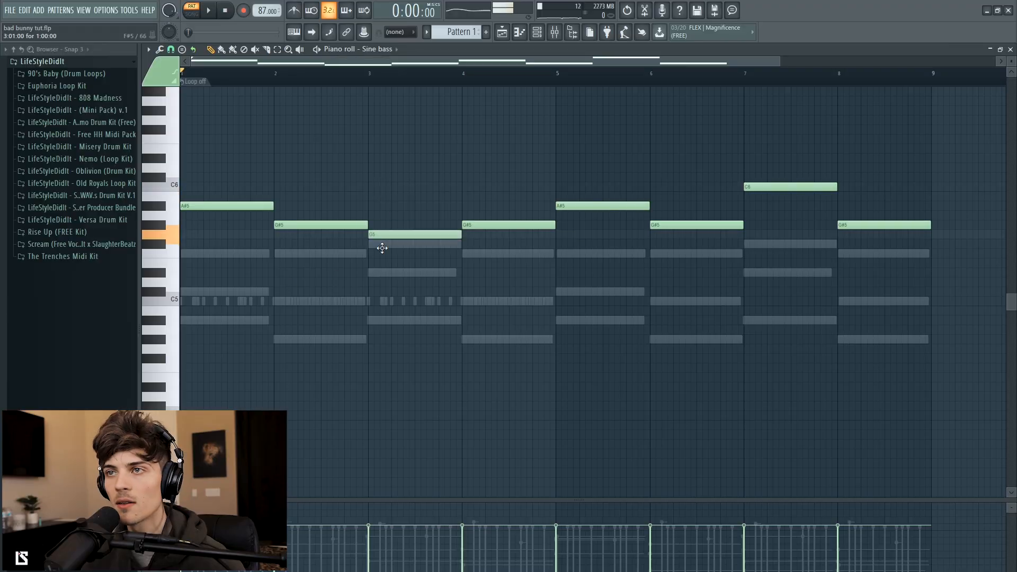
left_click_drag(382, 248, 378, 244)
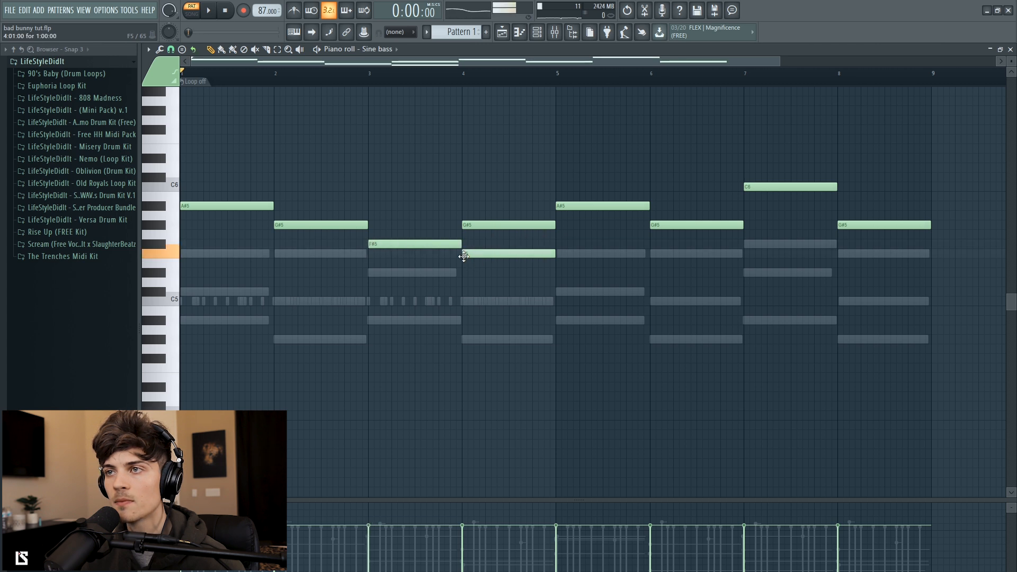
key("space")
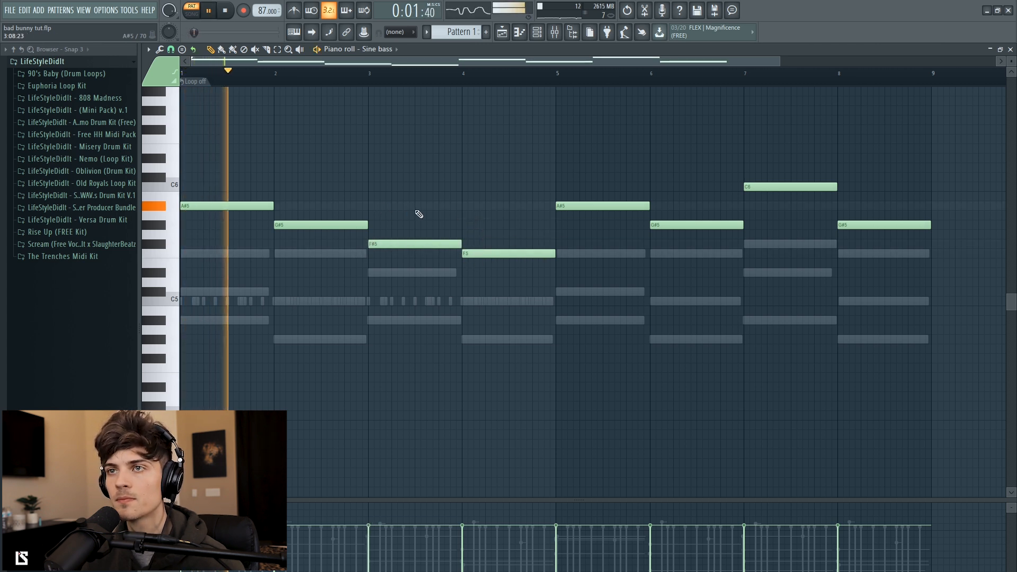
Delete the bass notes in bars 5 to 8 and replace them with a copy of the bass notes from bars 1 to 4
right_click(606, 206)
right_click(660, 226)
right_click(784, 187)
right_click(882, 226)
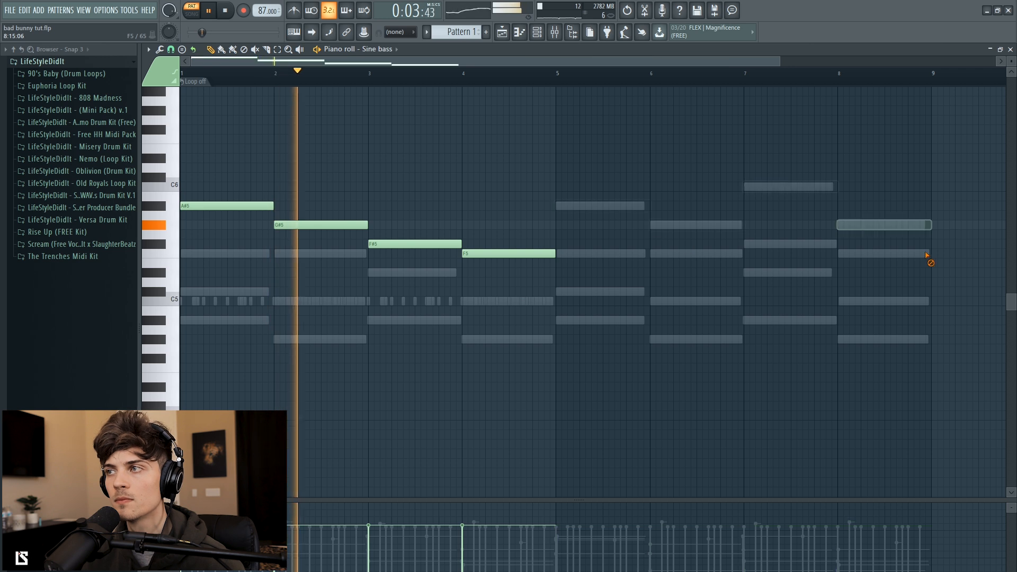
left_click_drag(609, 152, 187, 271)
left_click_drag(261, 206, 606, 208)
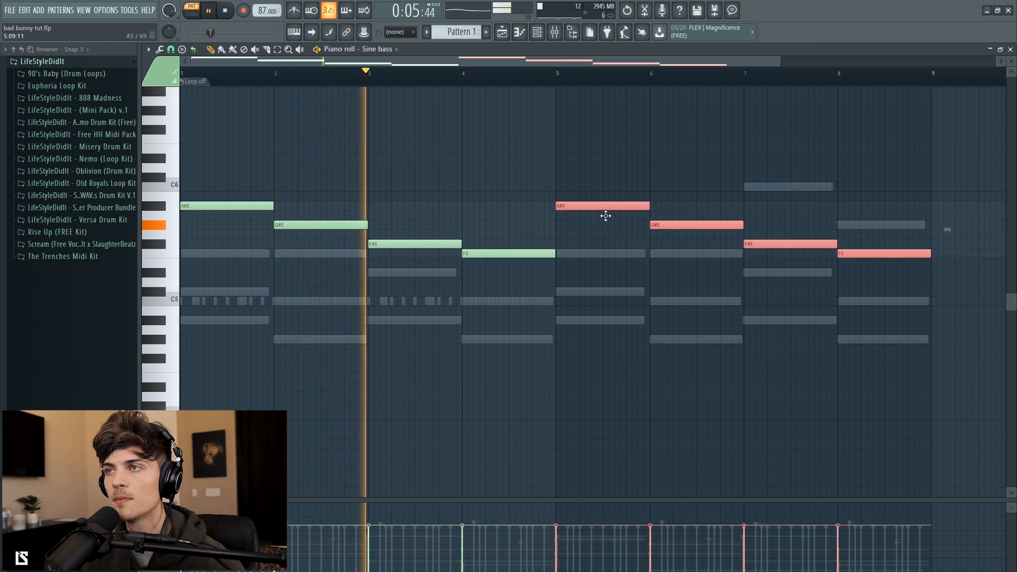
Turn down the Sine bass channel's volume and route the selected Keyscape channel to the Lead mixer track
left_click(537, 33)
left_click_drag(283, 245, 283, 248)
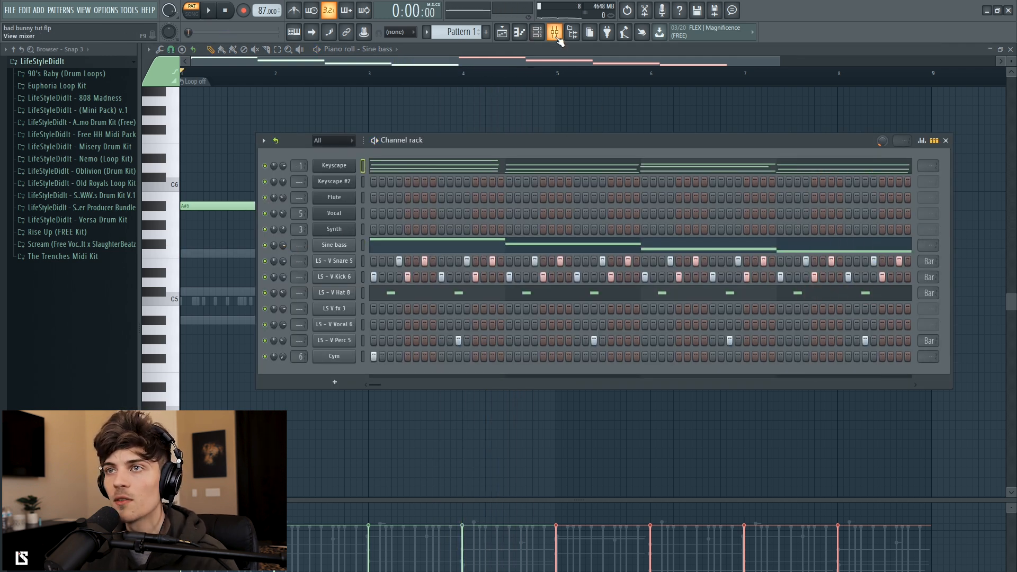
left_click(555, 33)
right_click(334, 238)
mouse_move(360, 202)
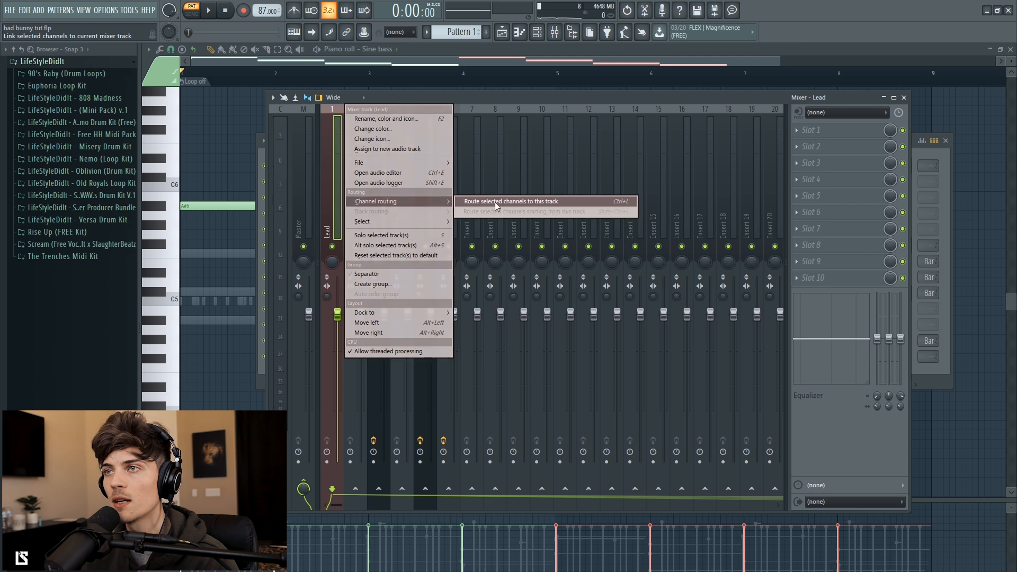
left_click(495, 202)
Add Fruity Parametric EQ 2 to slot 2 of the Lead track and cut its lows with band 1 at 101 Hz, -18 dB
left_click(829, 148)
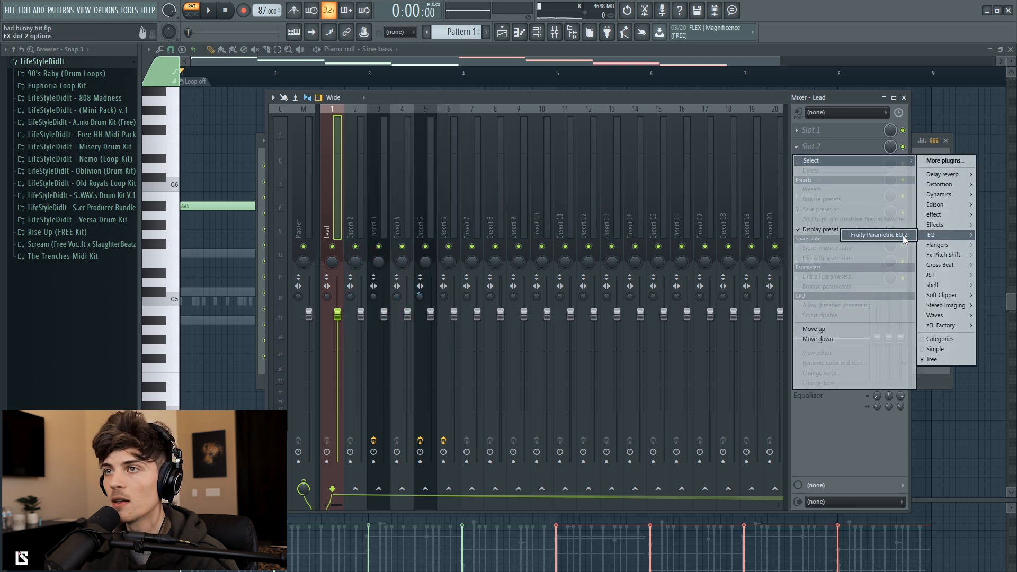
left_click(879, 235)
key("space")
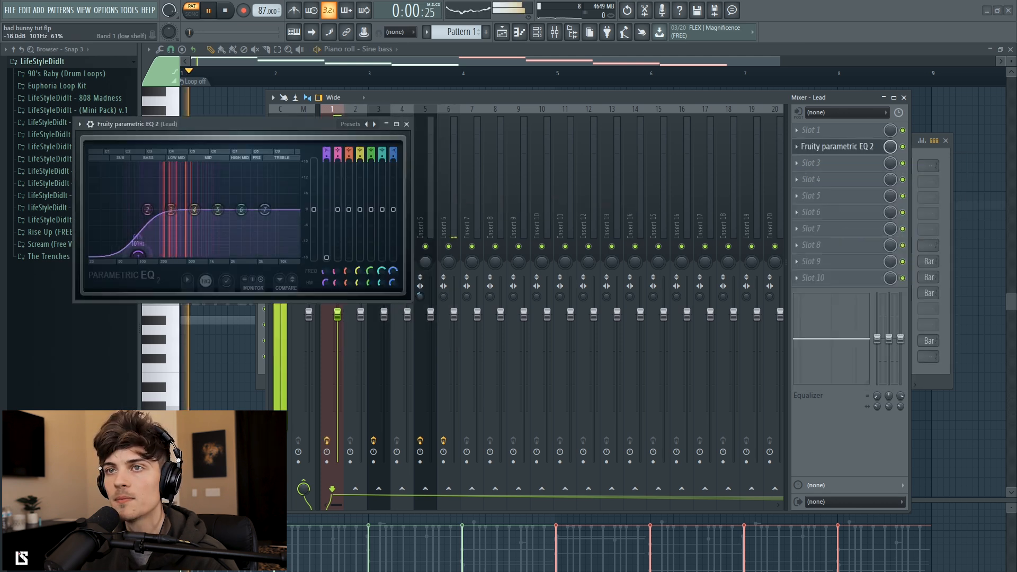
left_click(407, 124)
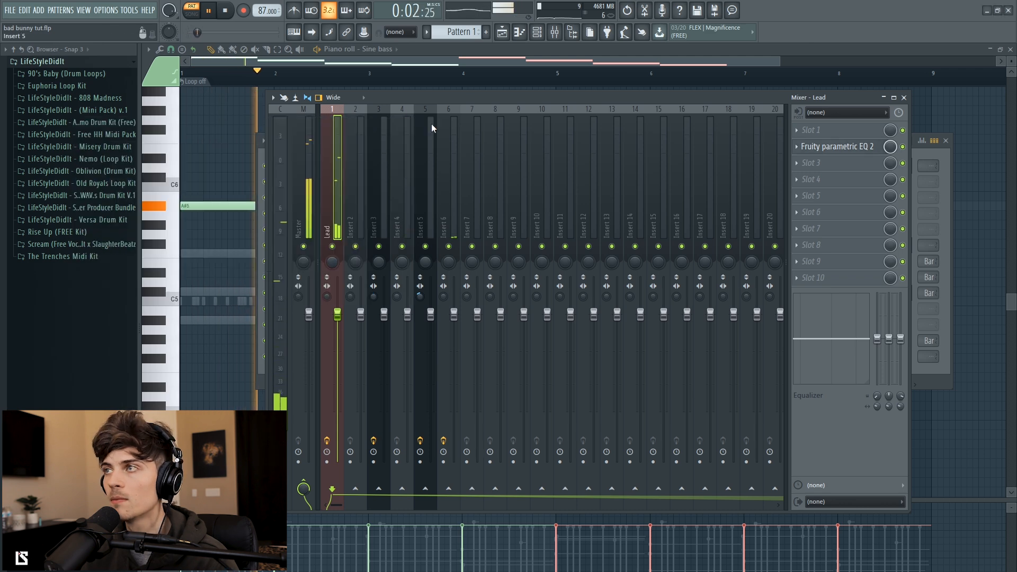
Raise the Sine bass channel's volume slightly in the channel rack and stop playback
left_click(904, 98)
left_click_drag(283, 245, 283, 241)
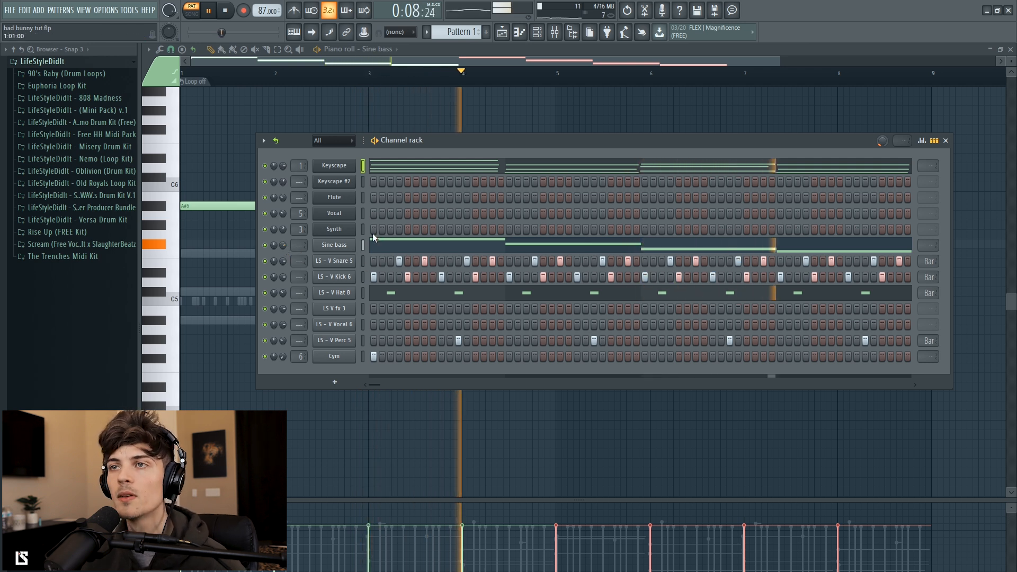
key("space")
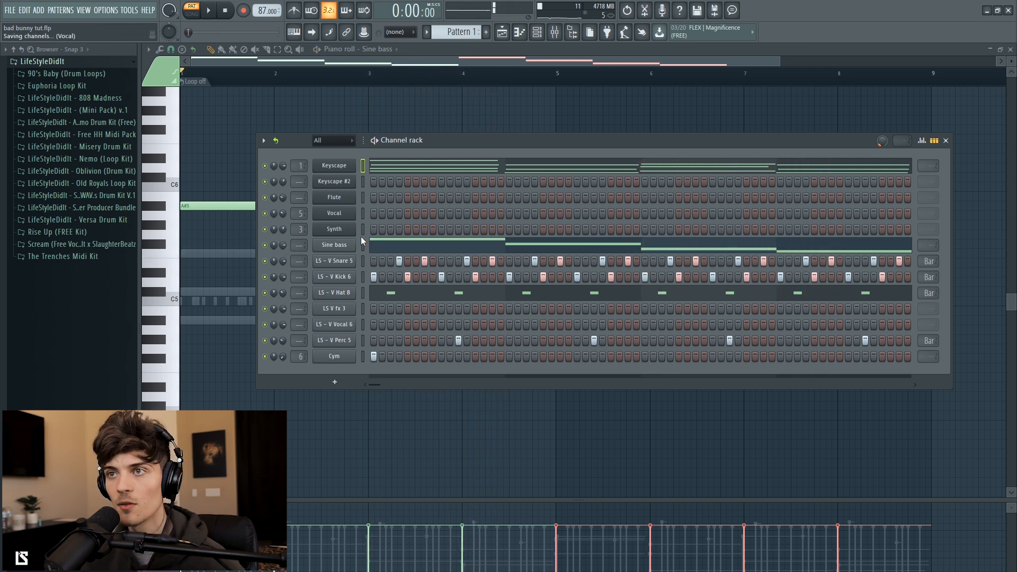
Place one-bar Synth notes in the piano roll: C#5 in bar 1, C5 in bar 3 and C#5 in bar 5
right_click(347, 229)
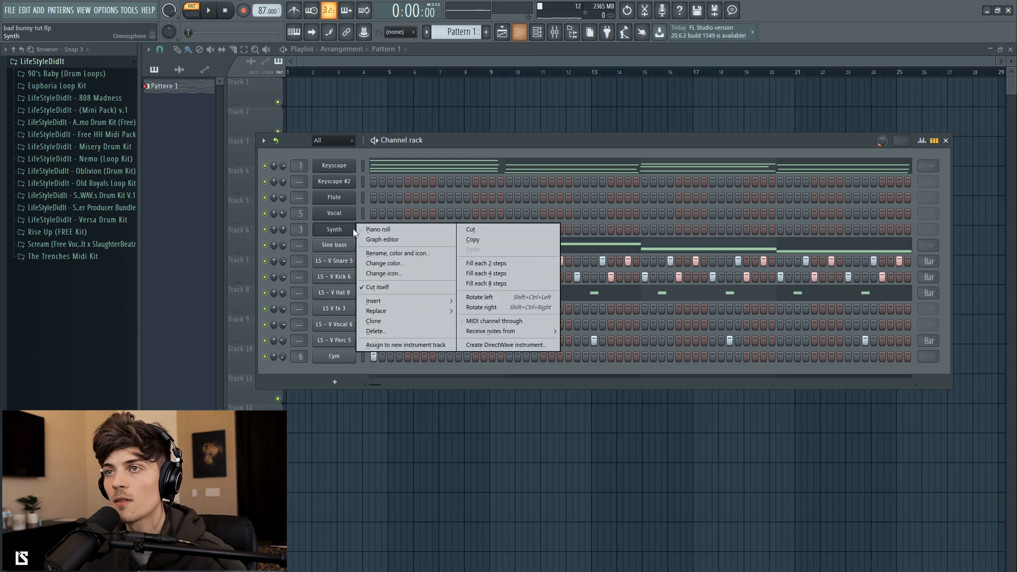
left_click(377, 230)
scroll(275, 278, "down", 2)
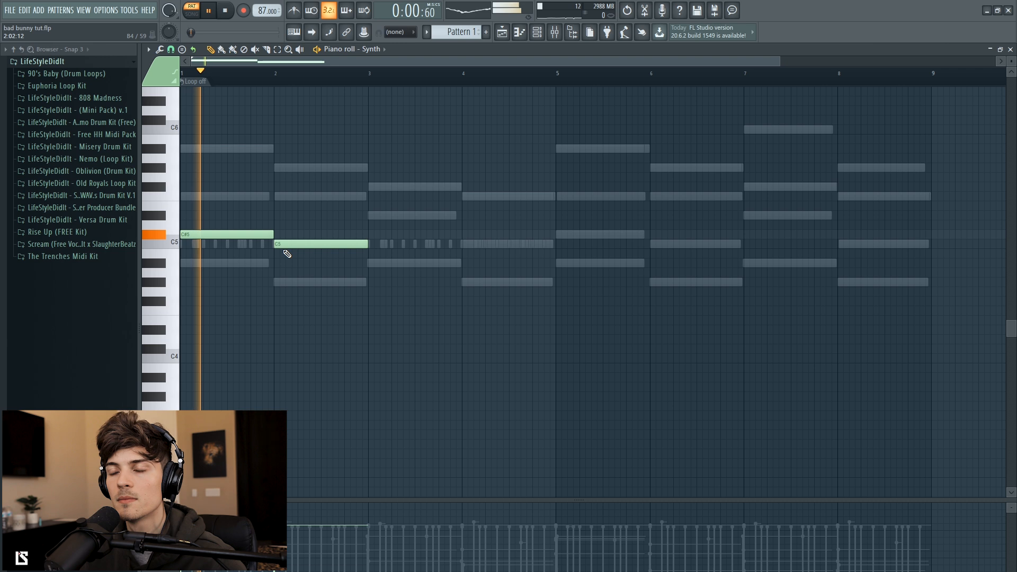
left_click_drag(293, 244, 387, 245)
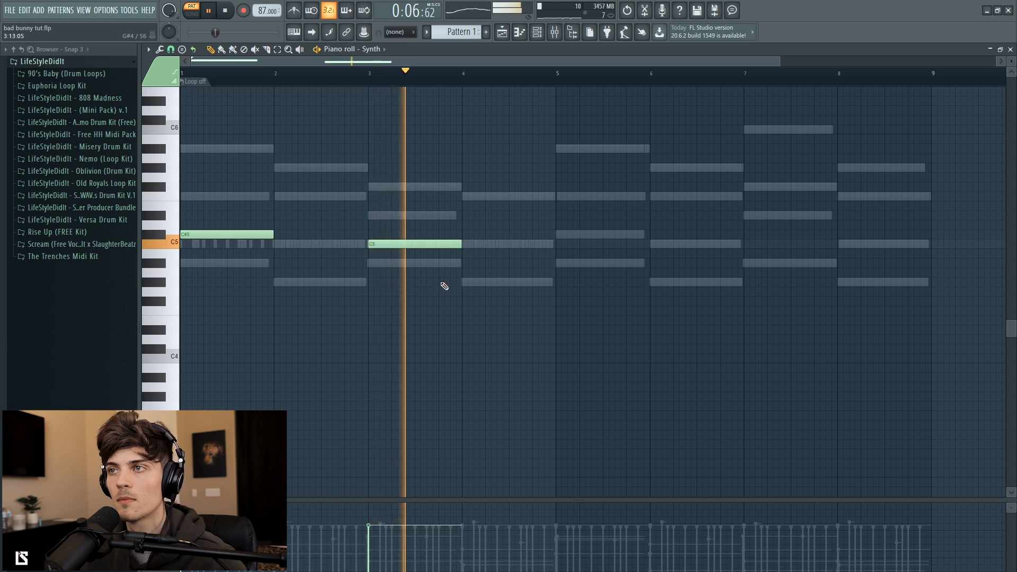
left_click(560, 235)
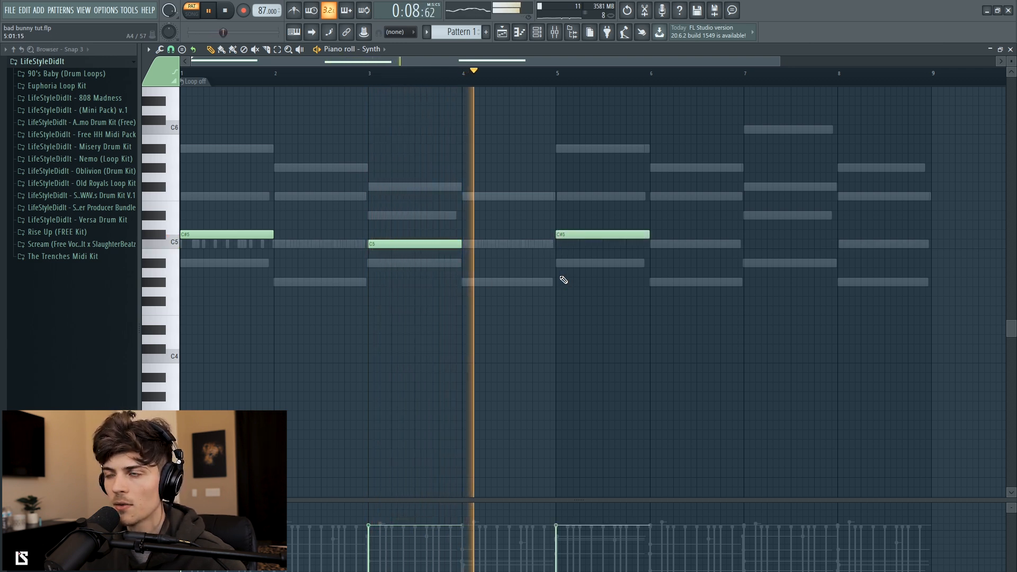
left_click(551, 76)
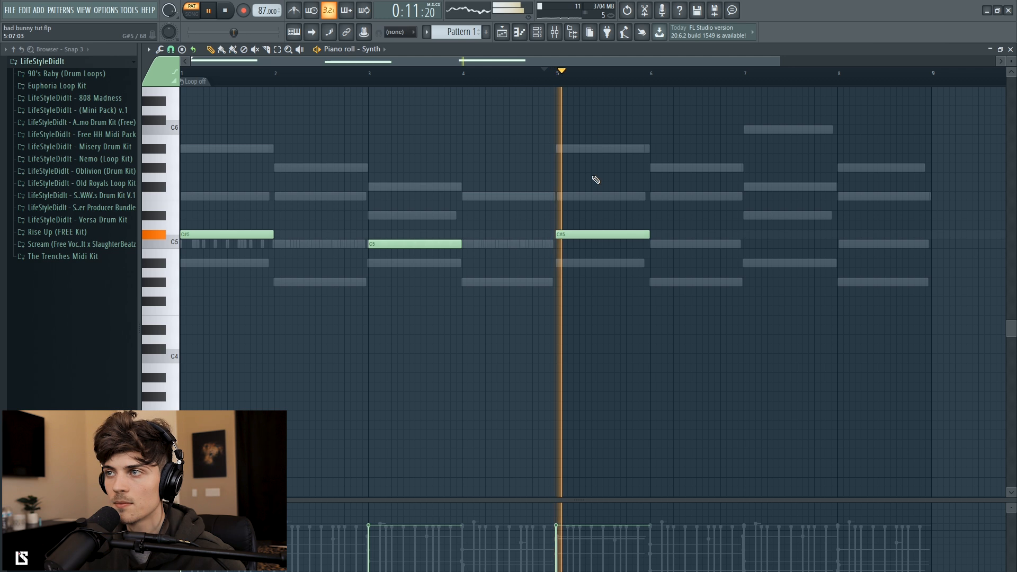
Add a one-bar F5 Synth note in bar 7 and audition it with the rest of the pattern
left_click(750, 263)
left_click_drag(756, 265, 755, 197)
left_click(729, 79)
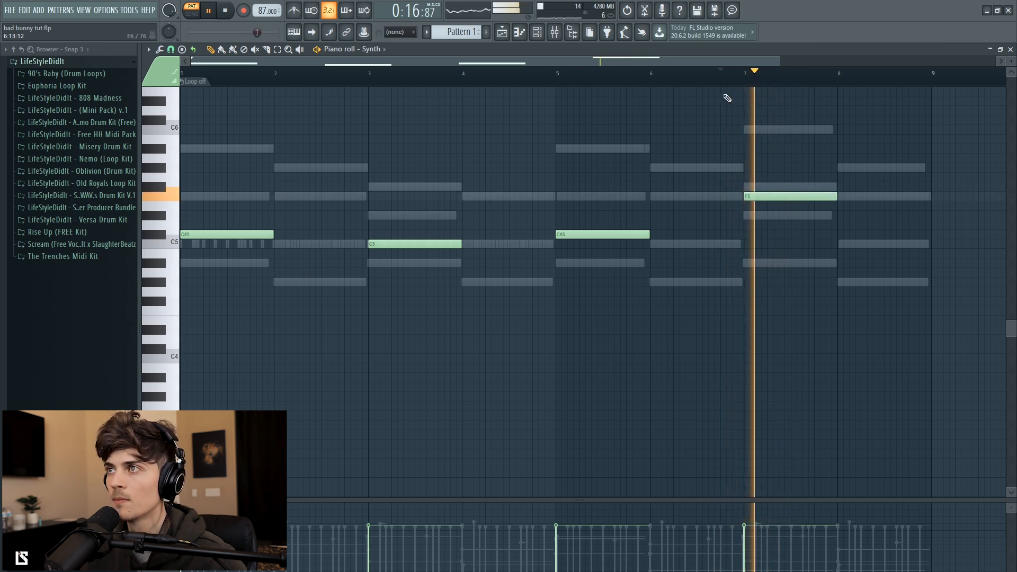
left_click(538, 33)
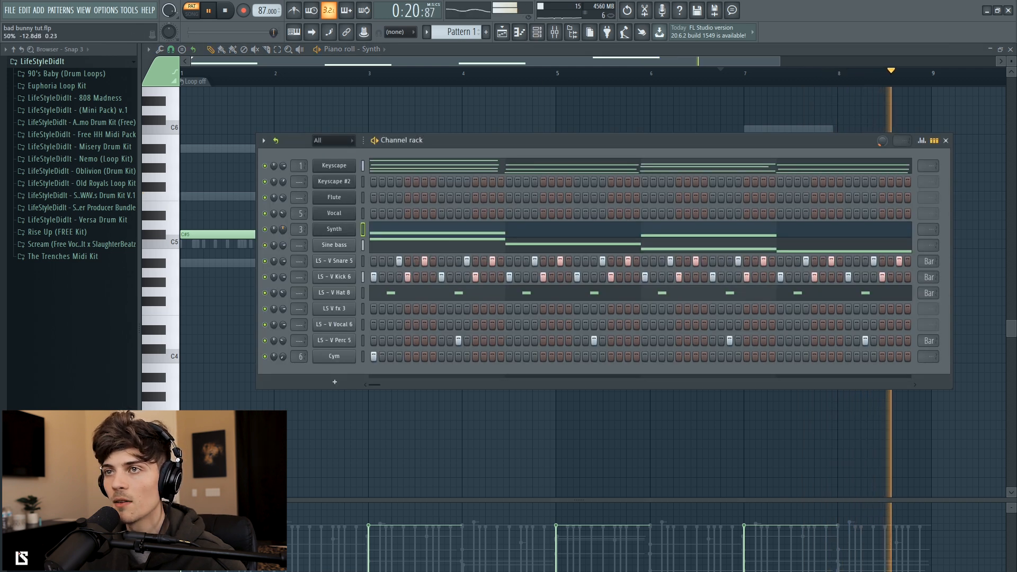
key("space")
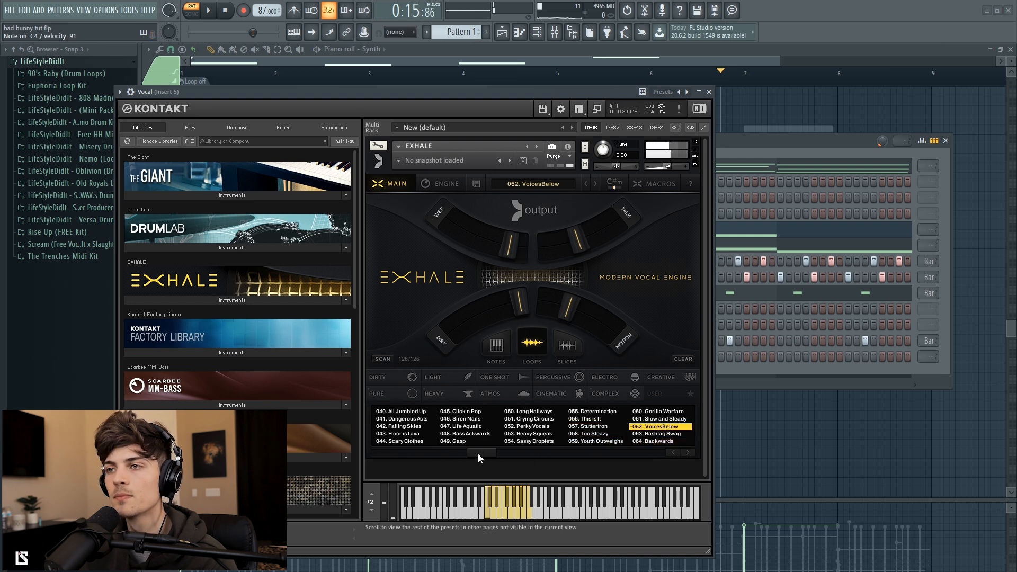
Audition Exhale loop presets on the Vocal channel and load 053. Heavy Squeak
scroll(500, 455, "down", 1)
left_click(592, 421)
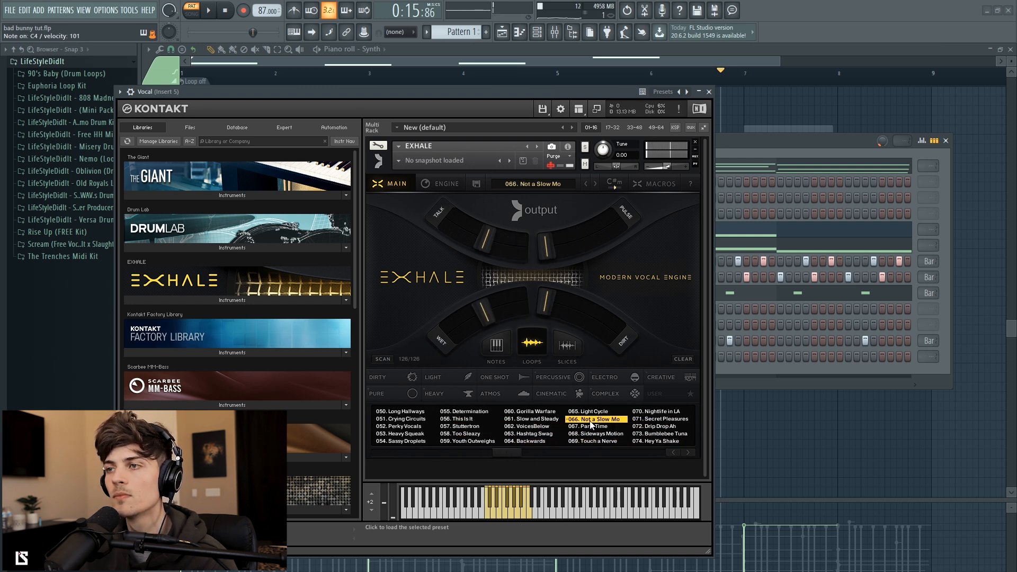
key("space")
left_click(591, 435)
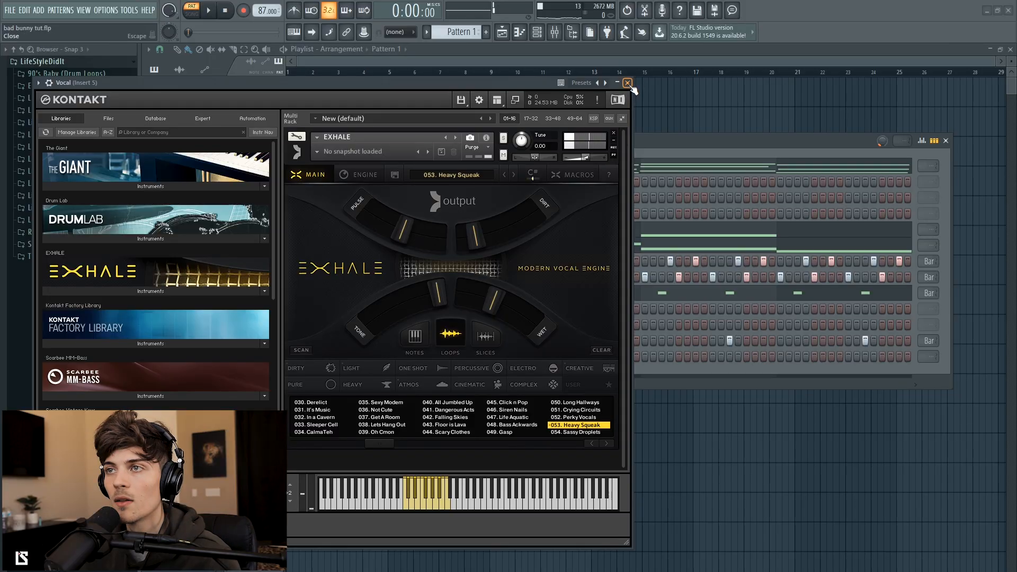
left_click(628, 83)
Place a C4 note at the start of bar 1 in the Vocal piano roll and lengthen it to one and a half bars
right_click(332, 209)
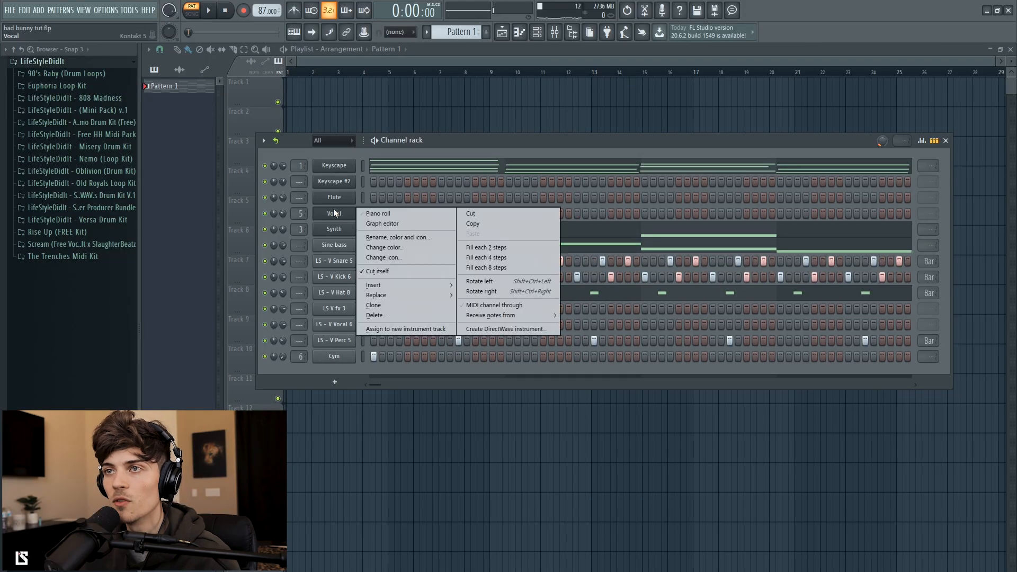
left_click(371, 214)
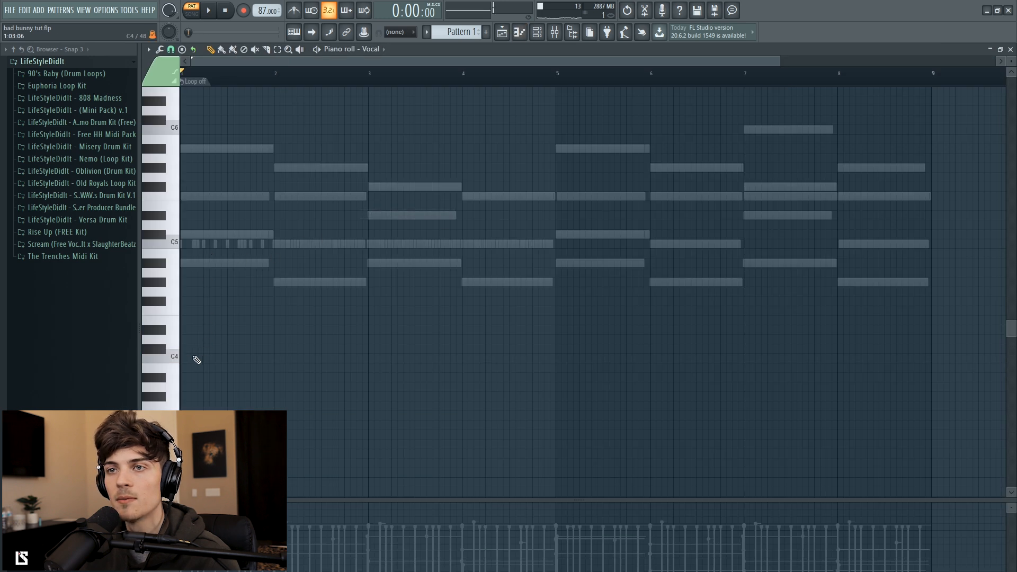
key("space")
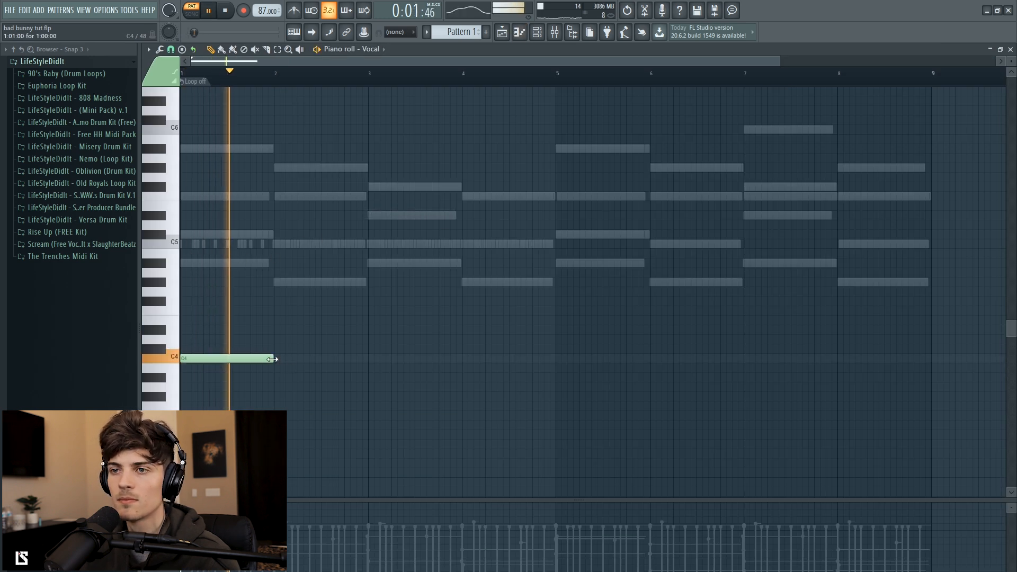
left_click_drag(273, 360, 301, 365)
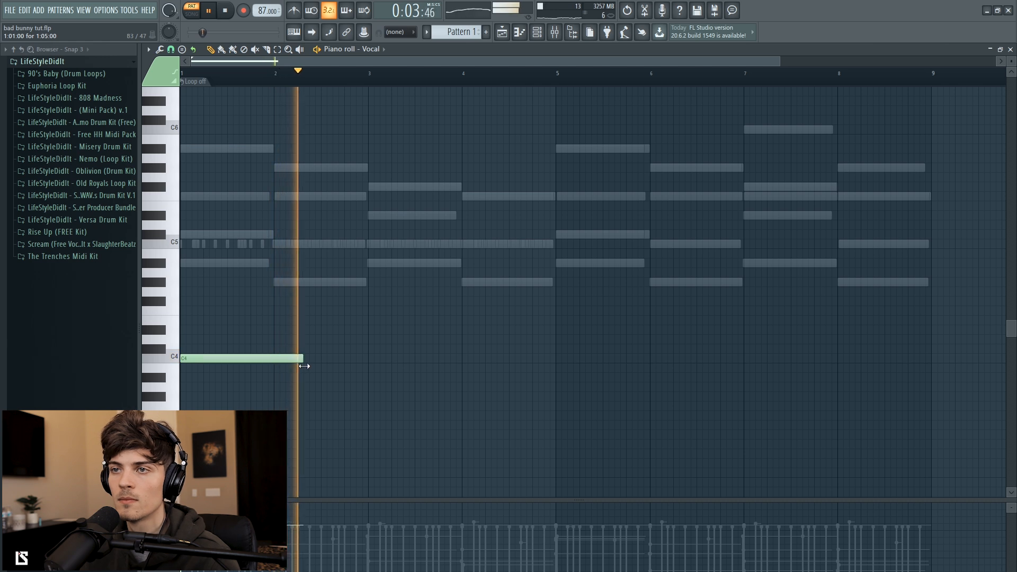
left_click_drag(331, 62, 330, 79)
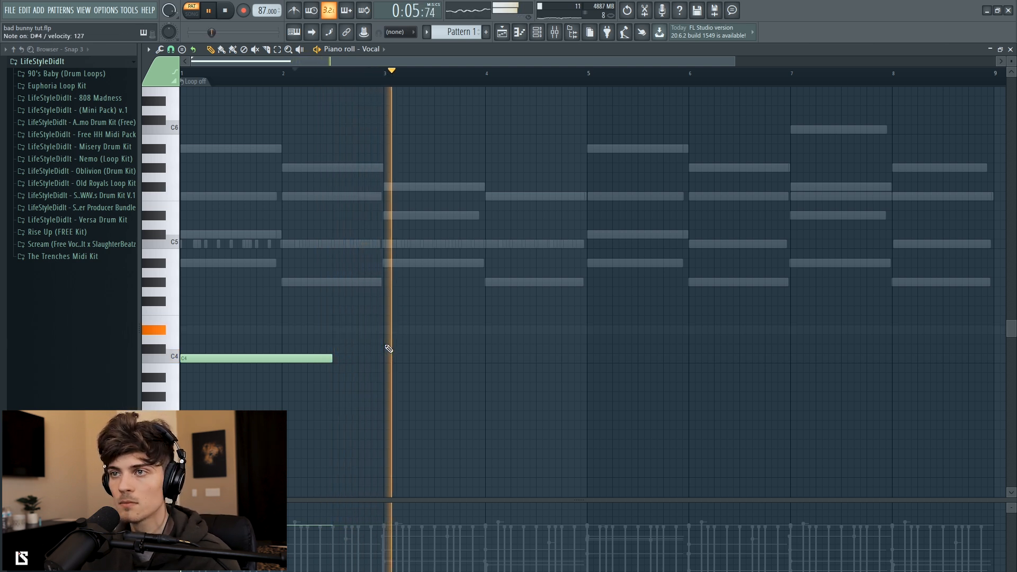
Add a D#4 Vocal note at bar 3 and duplicate the C4 and D#4 pair to bars 5 and 7
left_click(385, 330)
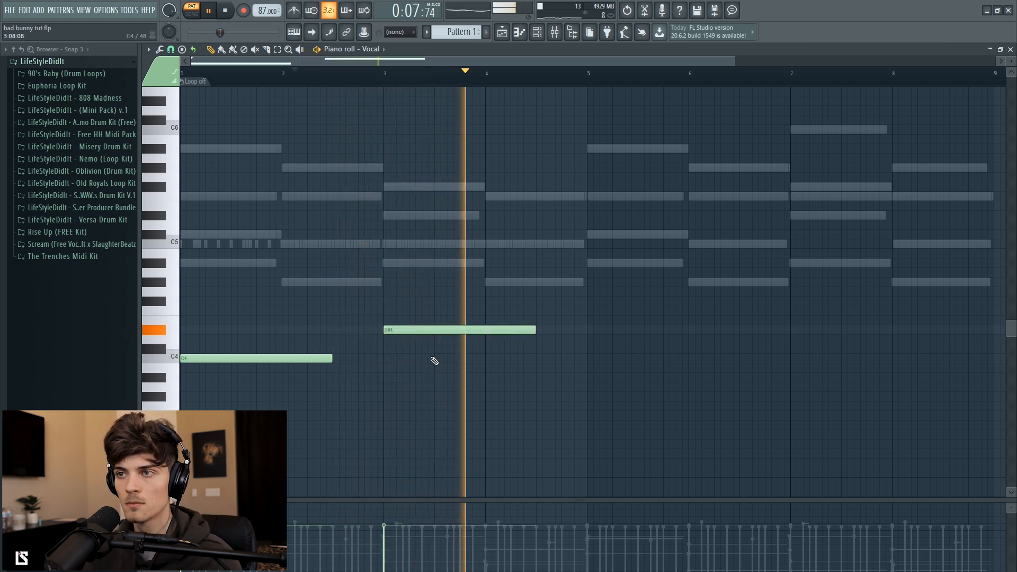
left_click_drag(582, 300, 644, 374)
scroll(502, 75, "down", 3)
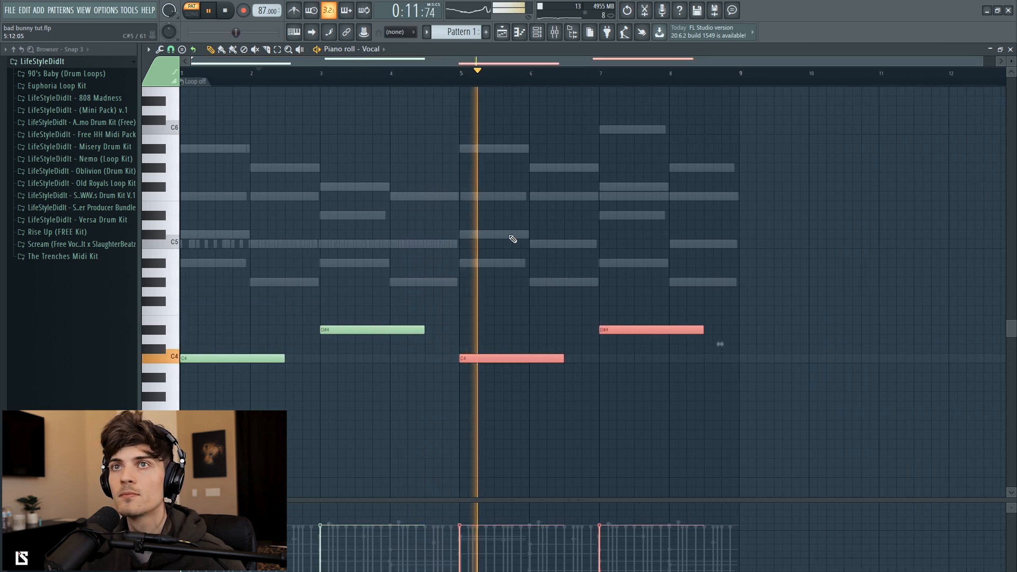
key("ctrl+d")
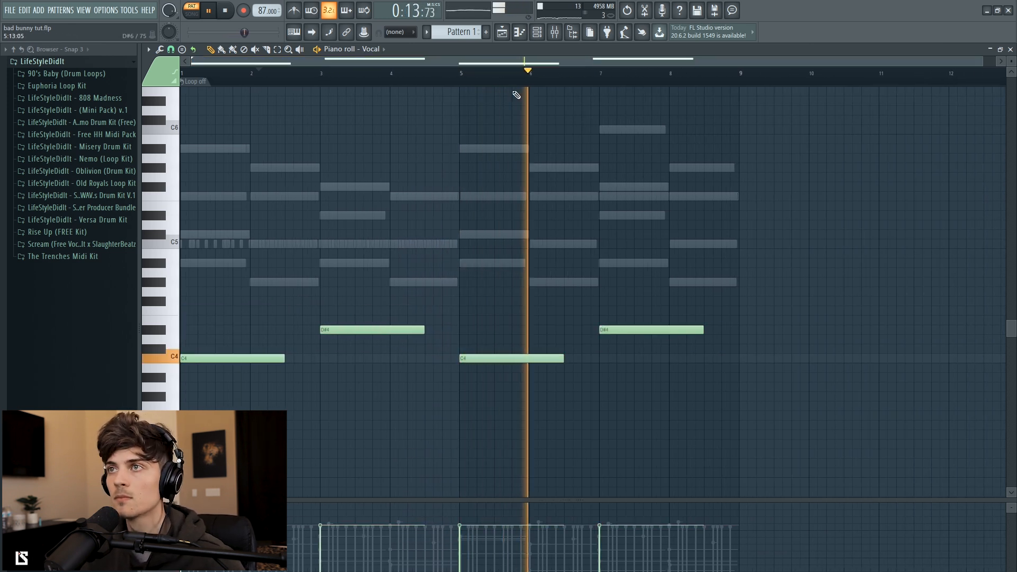
Lengthen the Vocal C4 notes at bars 5 and 1 to one bar and ten steps each
scroll(517, 75, "up", 3)
left_click_drag(634, 364, 640, 366)
left_click_drag(307, 361, 316, 361)
Add a G4 Vocal note at bar 8 lasting one bar and ten steps, with the bar 7 D#4 shortened to one bar
left_click(761, 283)
mouse_move(763, 286)
left_mouse_down()
mouse_move(775, 311)
mouse_move(775, 290)
left_mouse_up()
key("space")
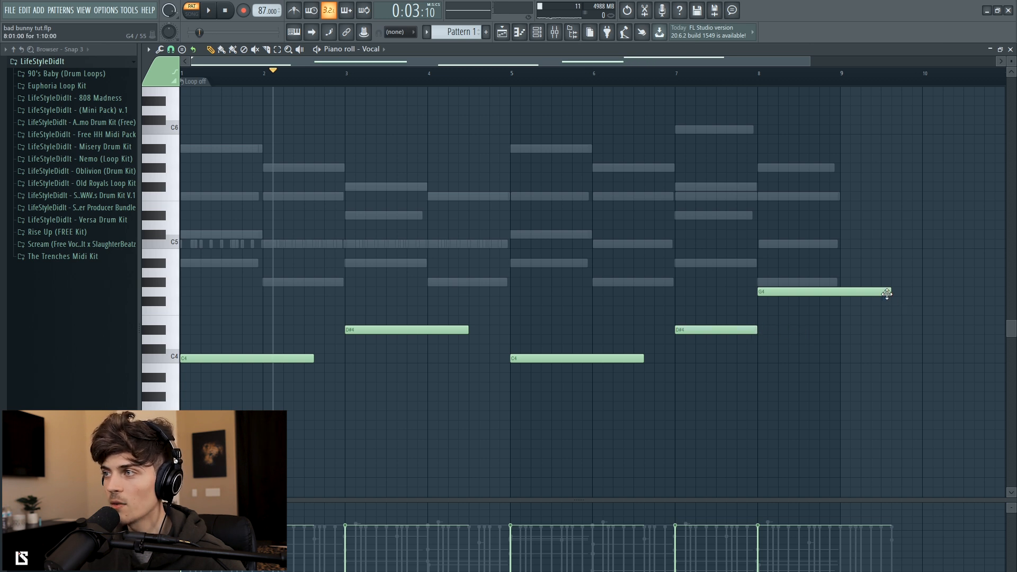
Shorten the bar 8 G4 Vocal note to one bar and play the pattern back with the Vocal part
left_click(745, 72)
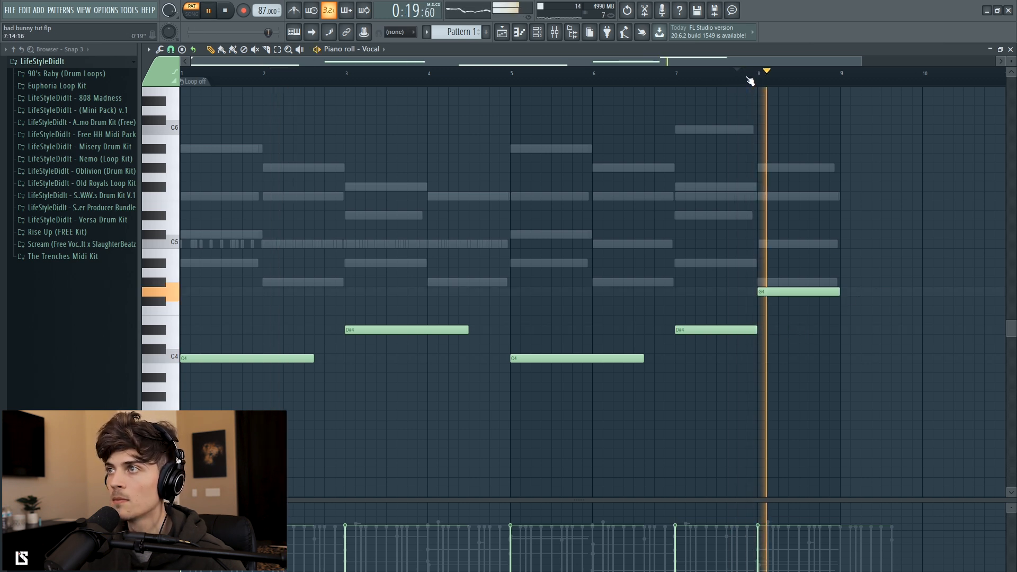
key("F6")
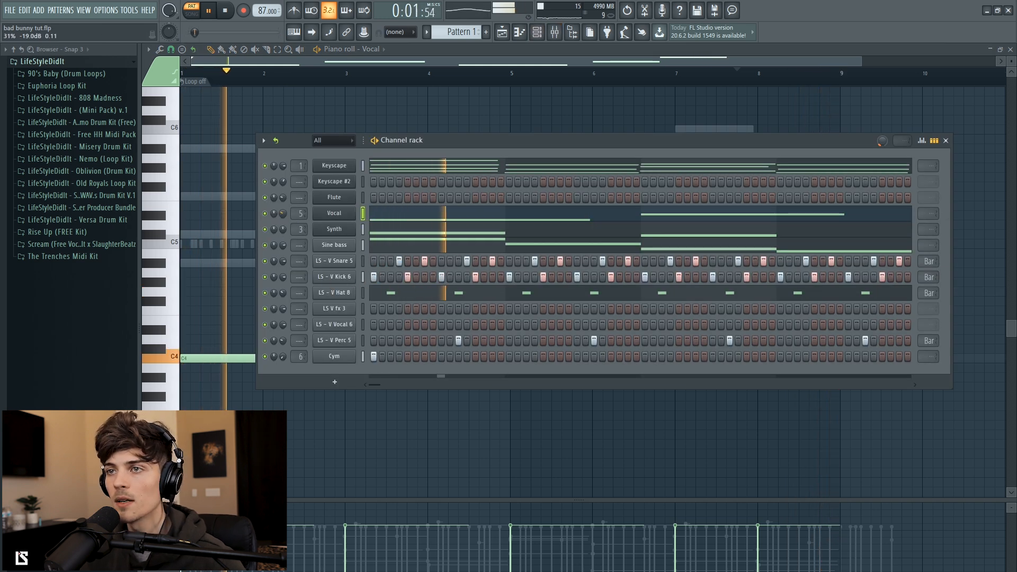
key("space")
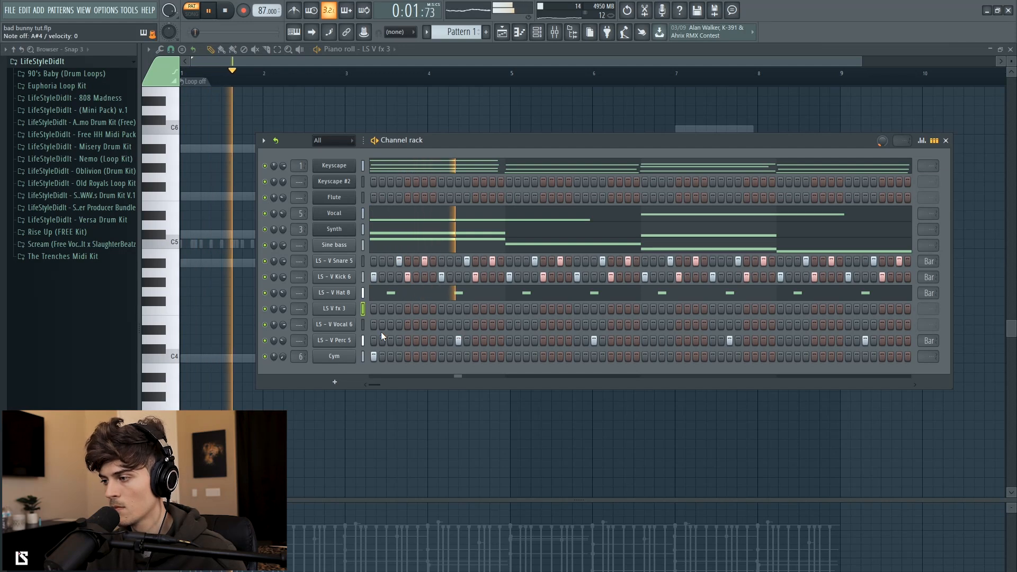
Place a one-bar A#4 note at the start of bar 1 in the LS V fx 3 piano roll
key("space")
right_click(351, 309)
left_click(364, 309)
right_click(346, 312)
left_click(370, 310)
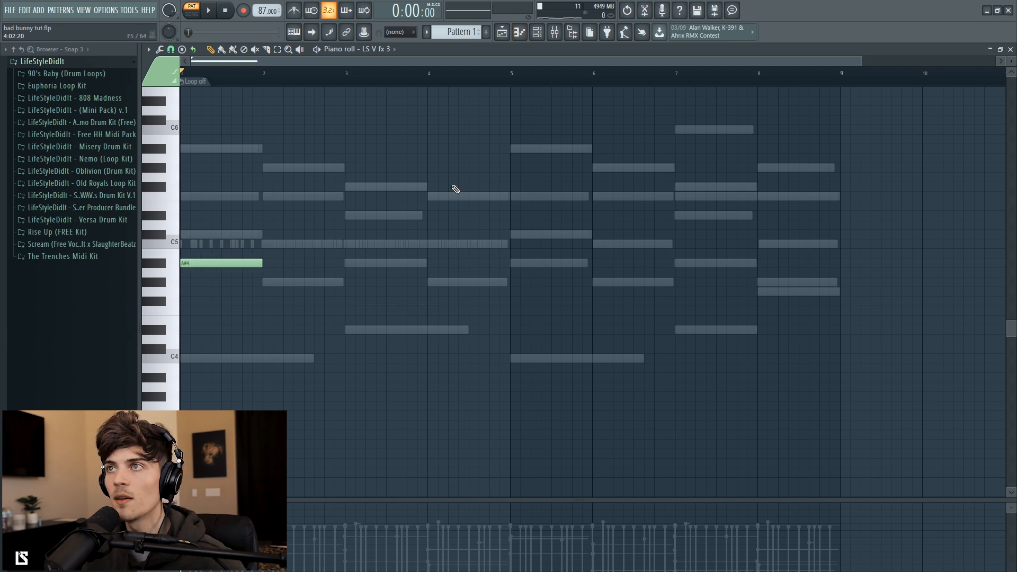
Route the LS V fx 3 channel to mixer track 7
left_click(559, 39)
left_click(455, 212)
right_click(454, 212)
key("Escape")
left_click(475, 209)
right_click(475, 209)
mouse_move(530, 201)
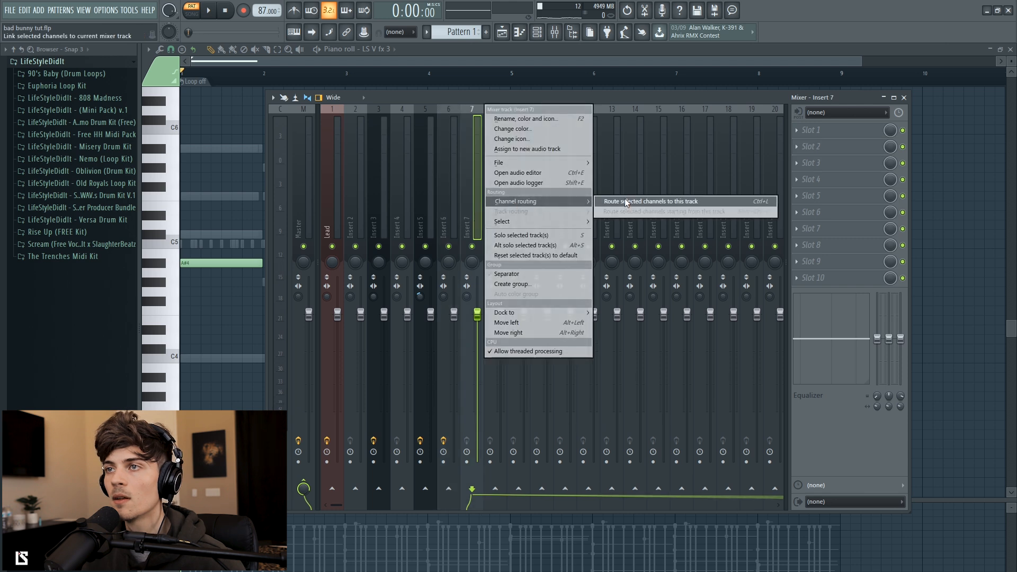
left_click(684, 200)
Load Fruity parametric EQ 2 in slot 2 with low and high cuts, the high one at 6033 Hz, and Fruity Reeverb 2 in slot 3
left_click(812, 148)
left_click(878, 235)
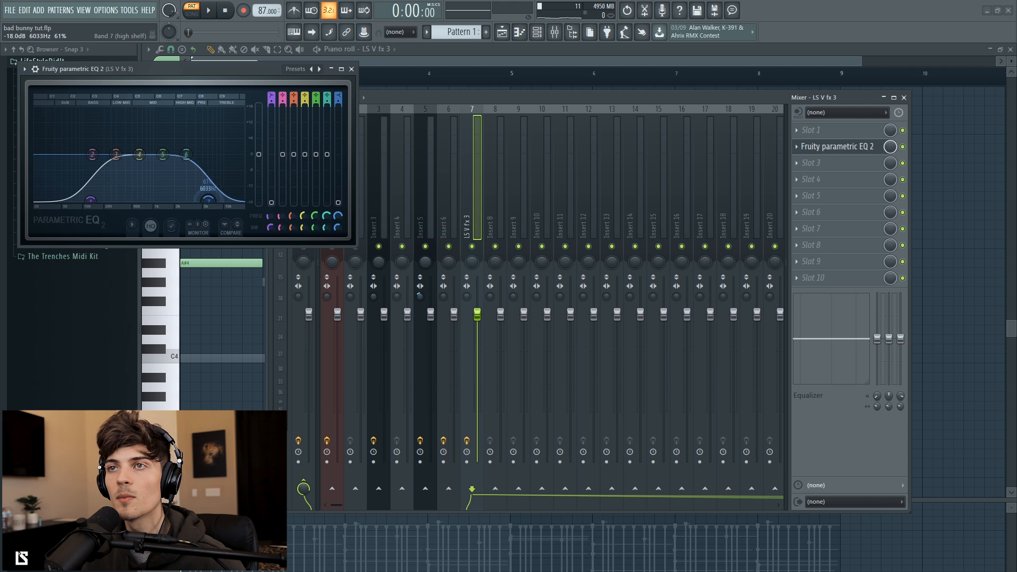
left_click(820, 164)
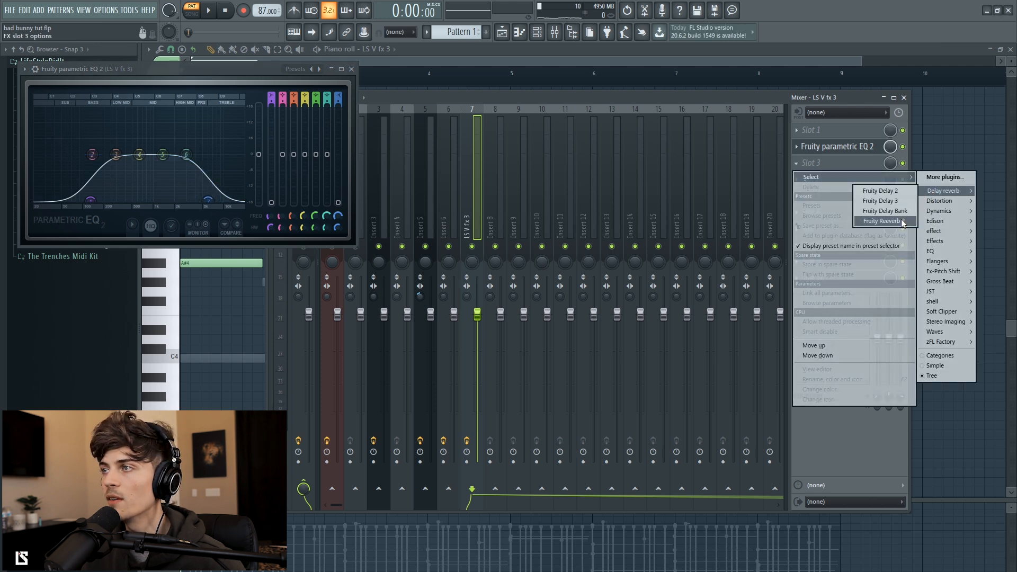
left_click(884, 221)
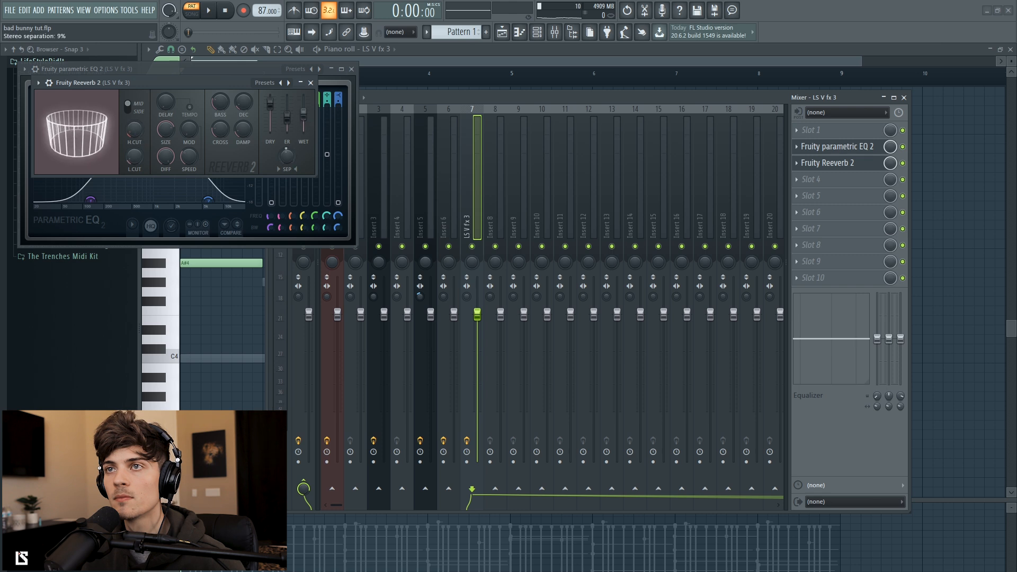
left_click(311, 83)
left_click(352, 69)
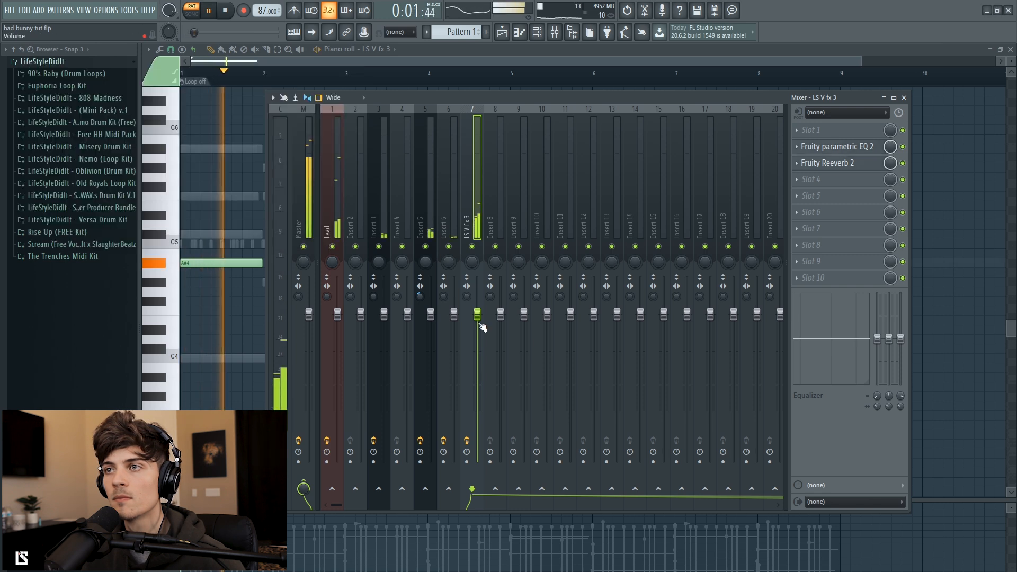
Raise the EQ's low-cut frequency on the LS V fx 3 track and lower the track's fader
left_click(850, 147)
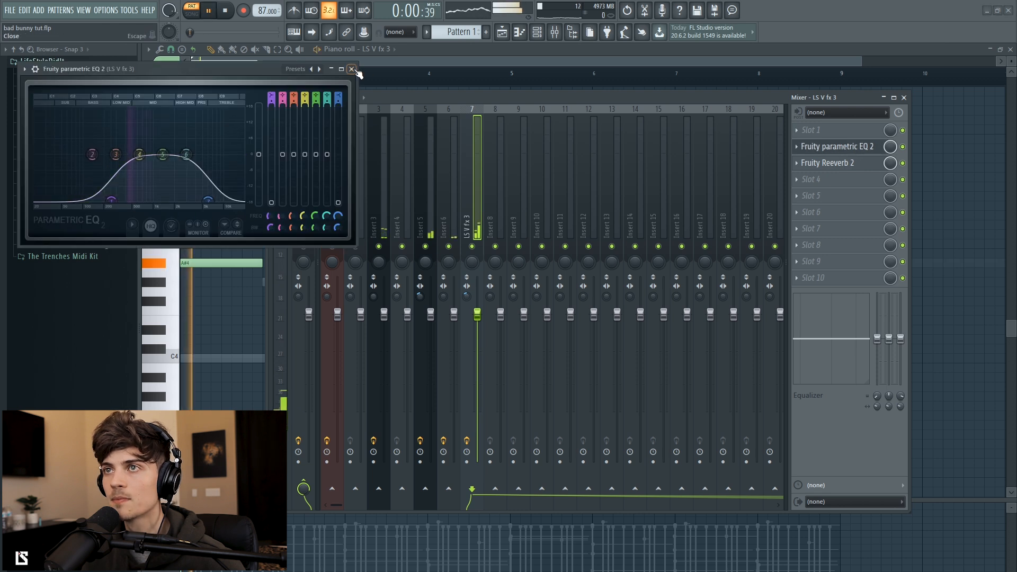
left_click(355, 69)
left_click_drag(478, 315, 477, 354)
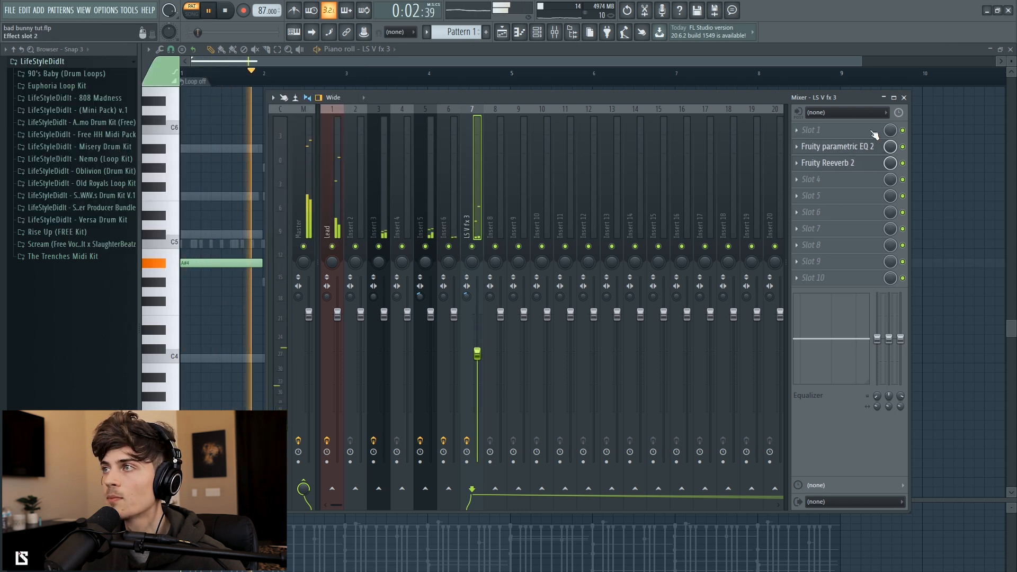
left_click(904, 98)
Load the Mini Pianos patch Rhodes 1946 Pre-Piano - Retrospace in Keyscape #2
left_click(537, 32)
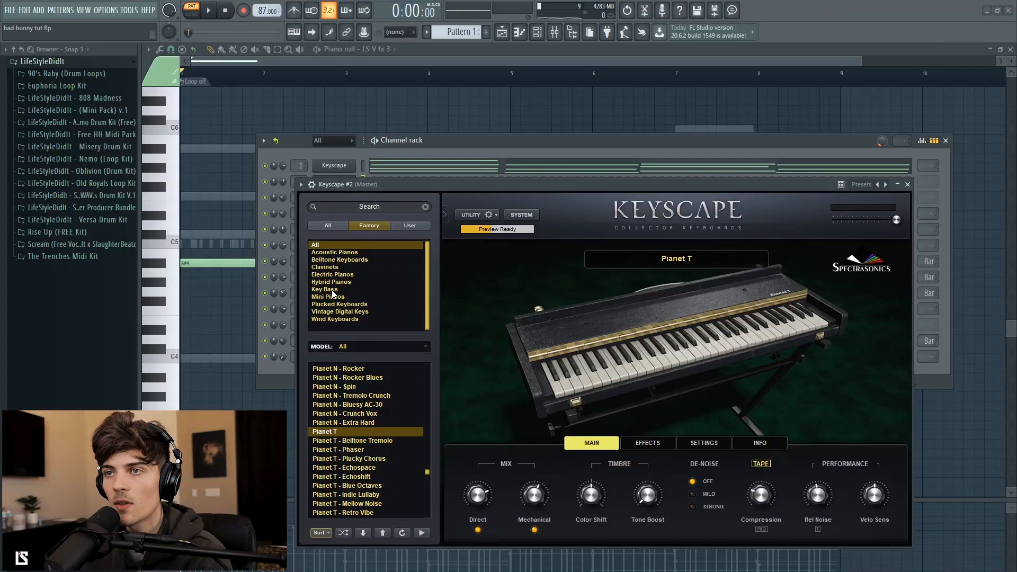
left_click(332, 297)
scroll(361, 421, "down", 15)
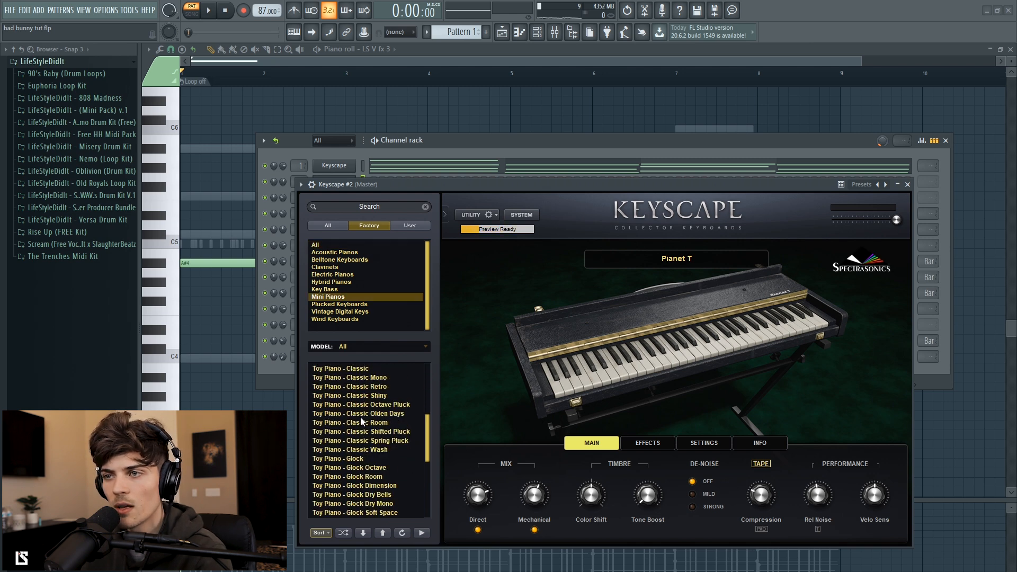
scroll(361, 422, "up", 5)
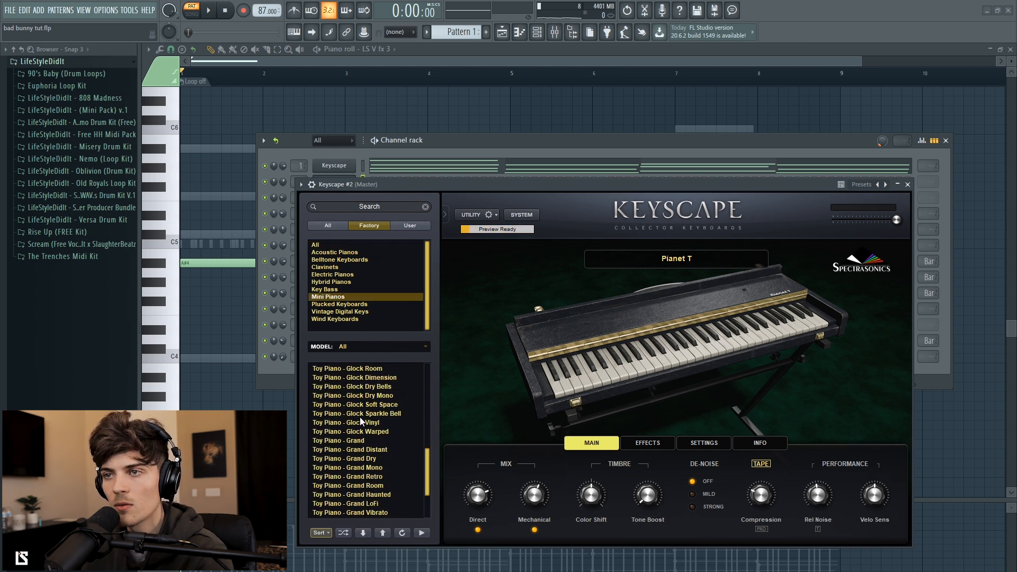
scroll(360, 418, "up", 2)
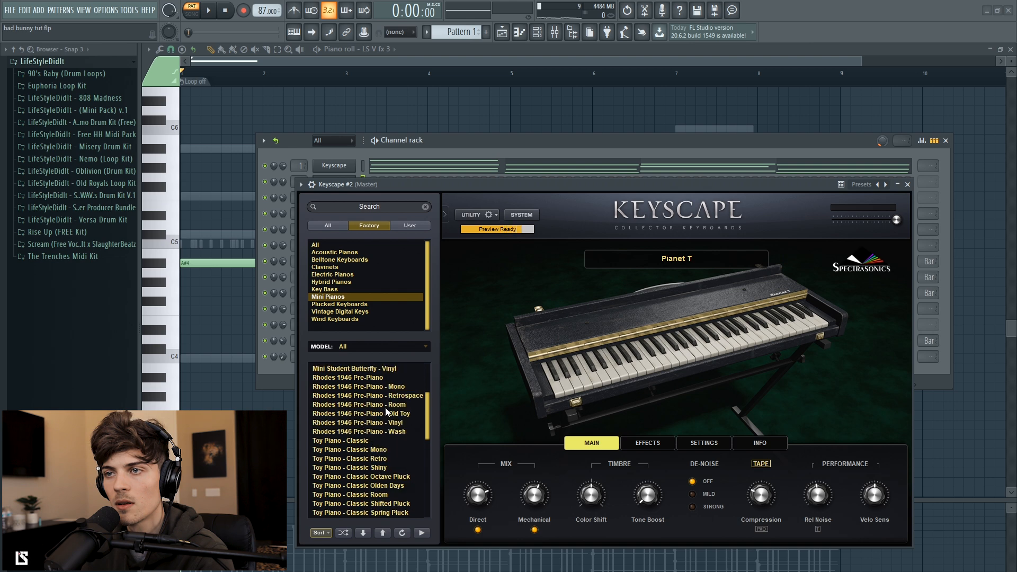
left_click(380, 395)
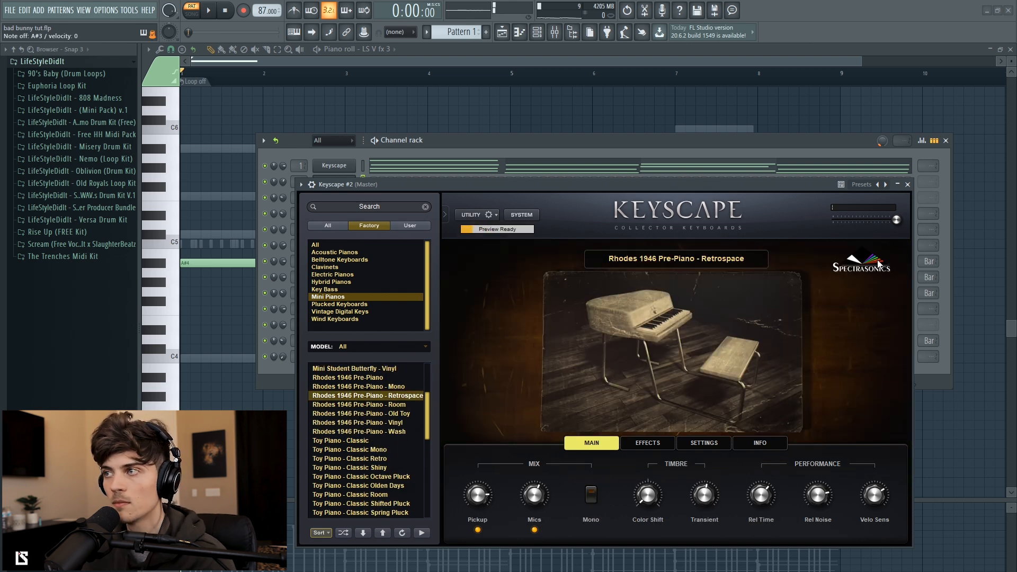
left_click(908, 185)
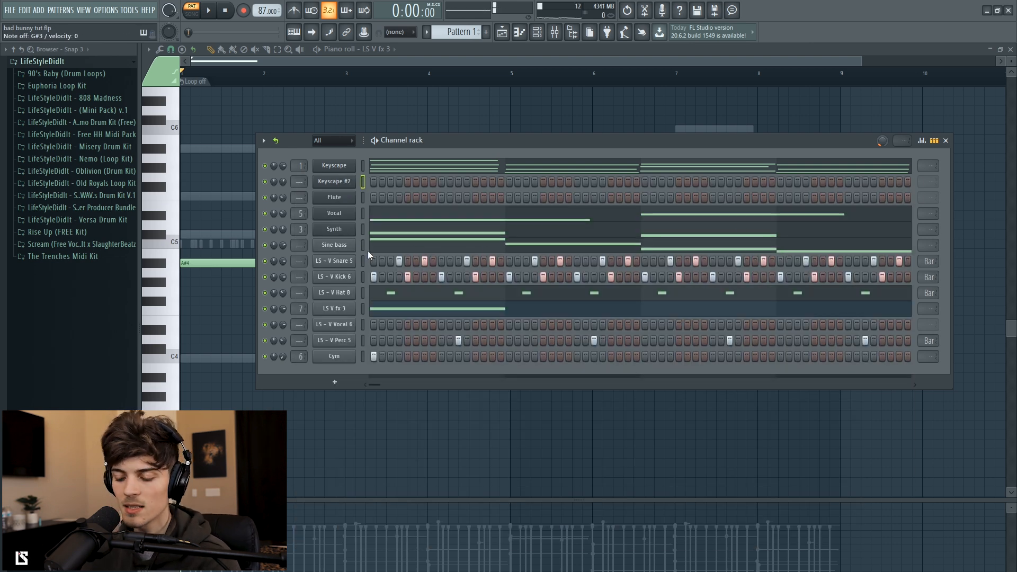
Rehearse over the pattern and record a nine-note Keyscape #2 melody across bars 1 to 4
key("space")
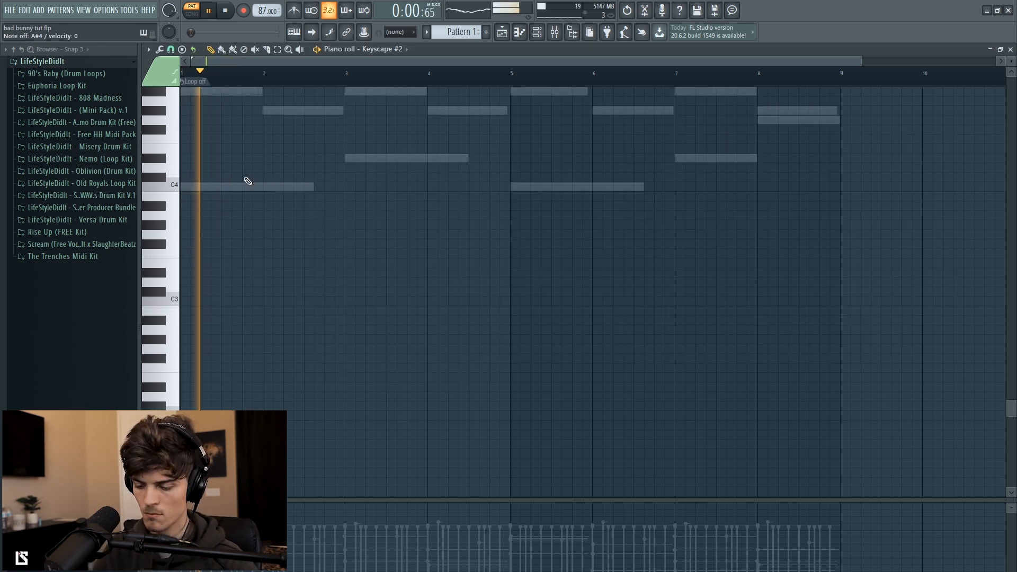
key("space")
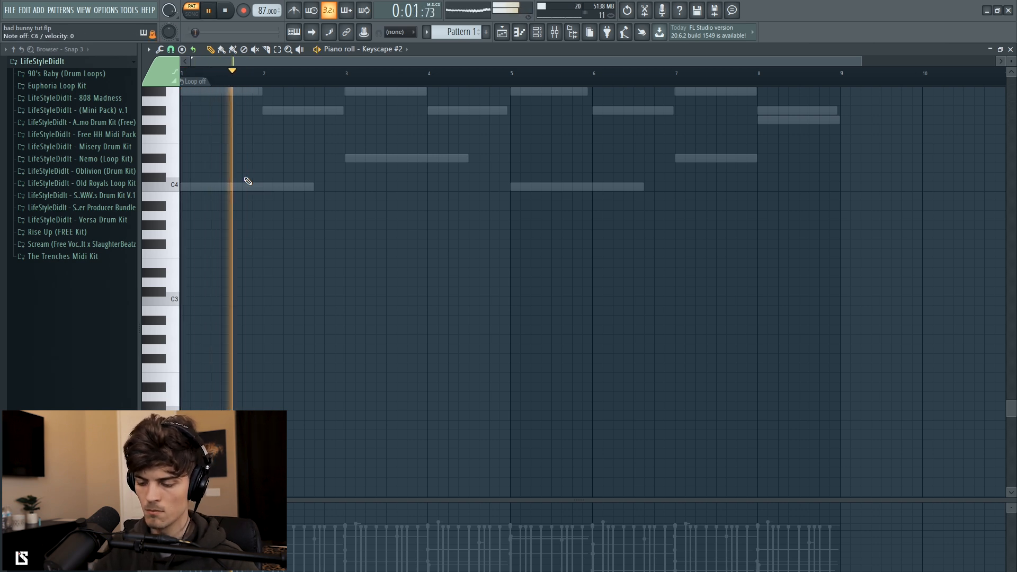
key("space")
left_click(544, 34)
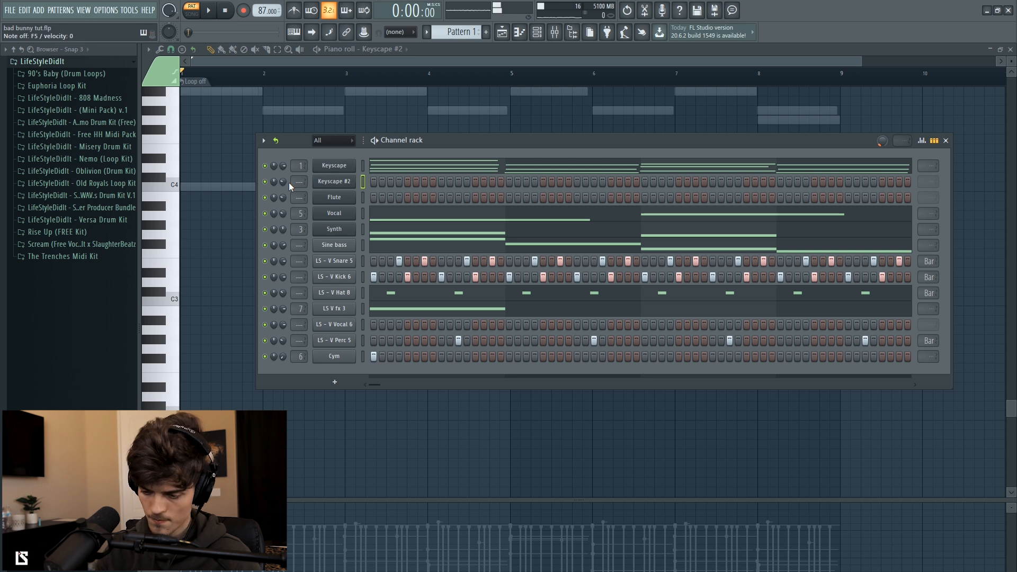
key("space")
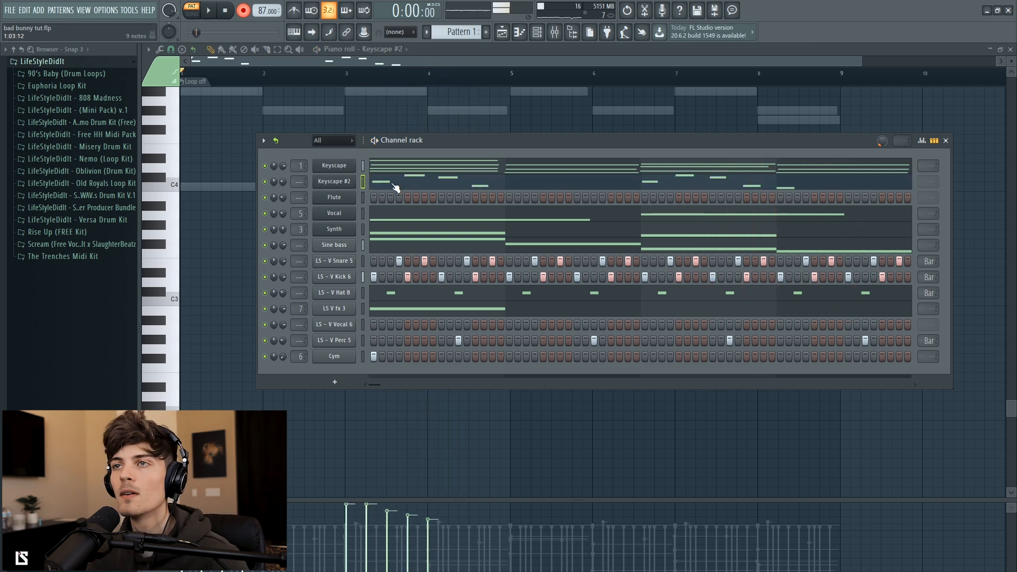
Quantize all notes of the recorded Keyscape #2 melody and play the pattern back
left_click(395, 185)
left_click(419, 188)
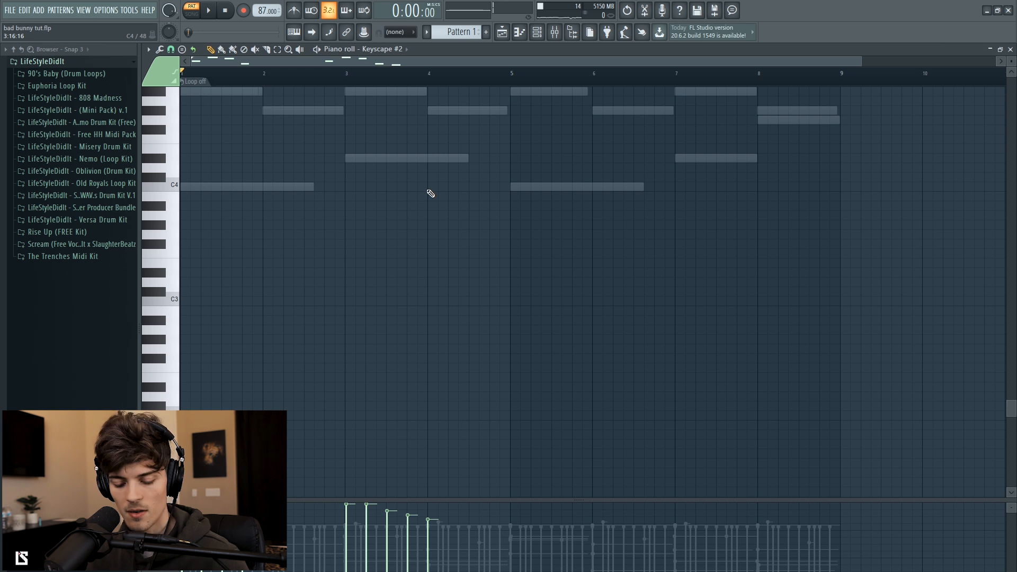
key("ctrl+a")
key("alt+q")
left_click(868, 258)
key("space")
scroll(507, 69, "up", 1)
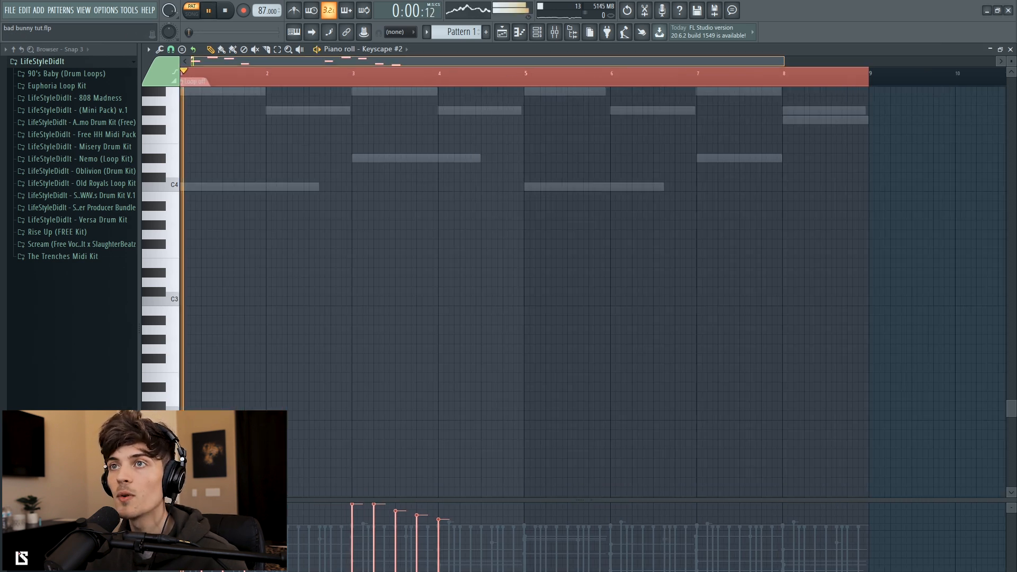
scroll(343, 213, "up", 4)
scroll(344, 222, "down", 1)
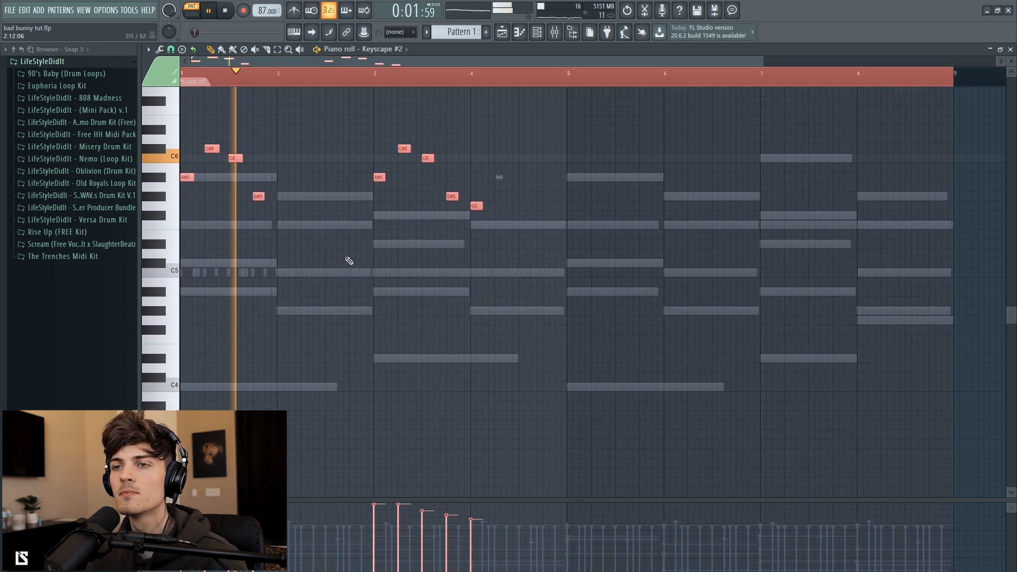
Duplicate the Keyscape #2 melody to bars 5 to 8 and raise all its notes to the same velocity
right_click(328, 399)
key("ctrl+a")
scroll(328, 398, "down", 2)
right_click(328, 397)
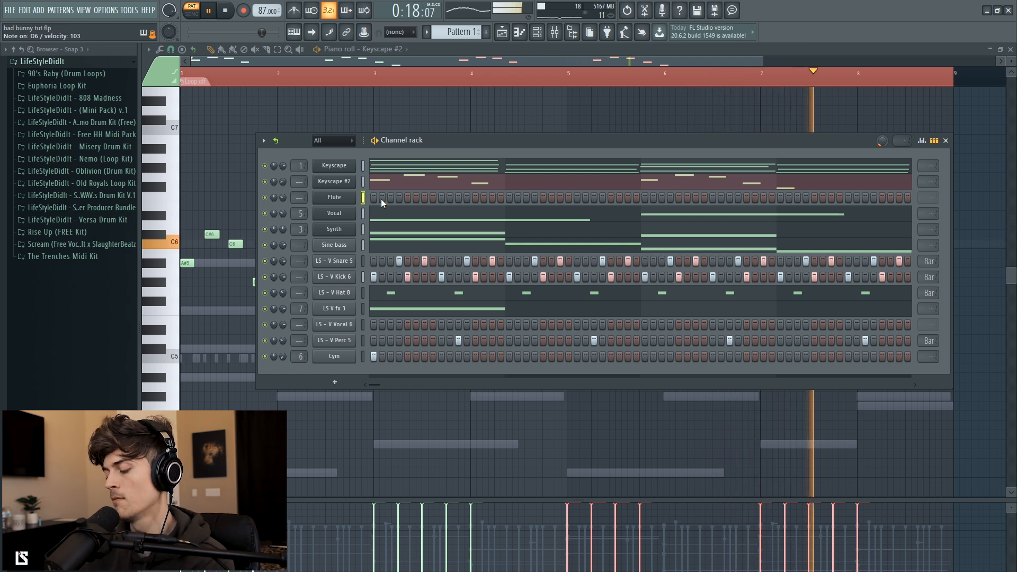
key("space")
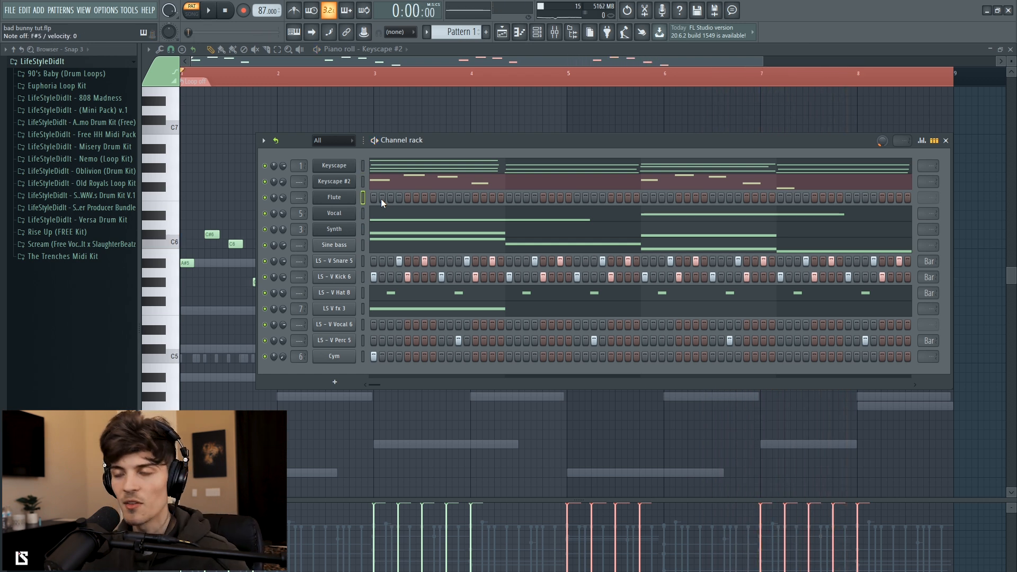